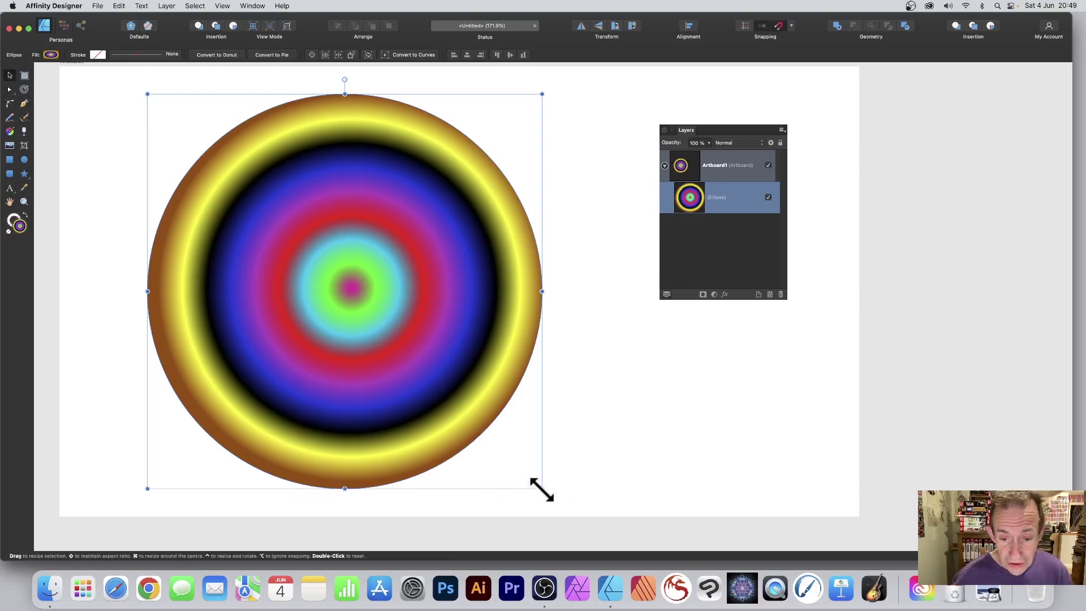
- Shrink the gradient circle to about half its size, reposition it on the artboard and place an overlapping duplicate diagonally below it
left_click_drag(541, 488, 346, 274)
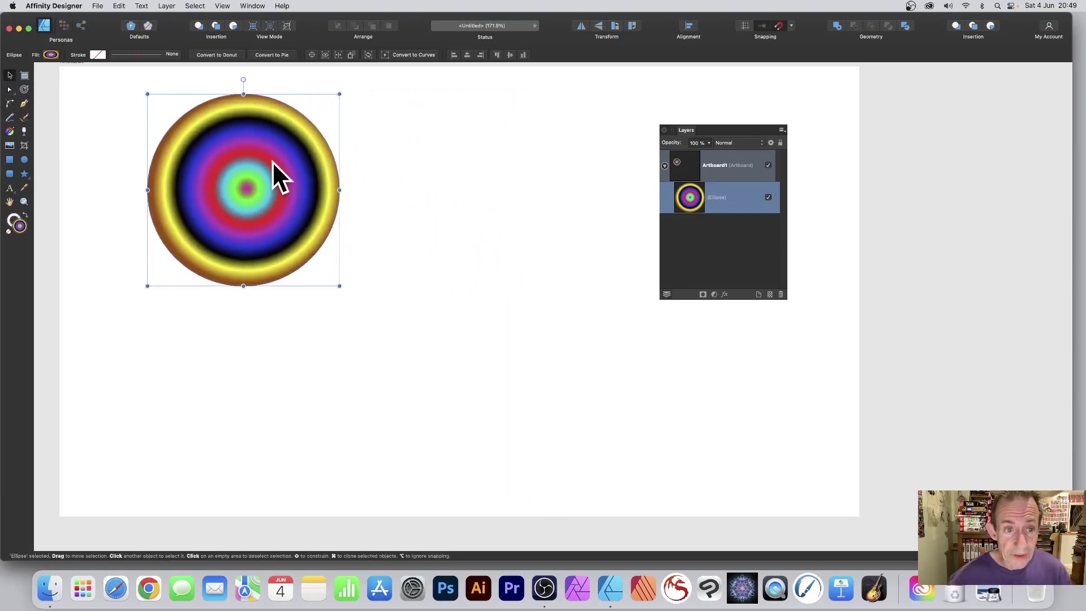
left_click_drag(279, 174, 367, 168)
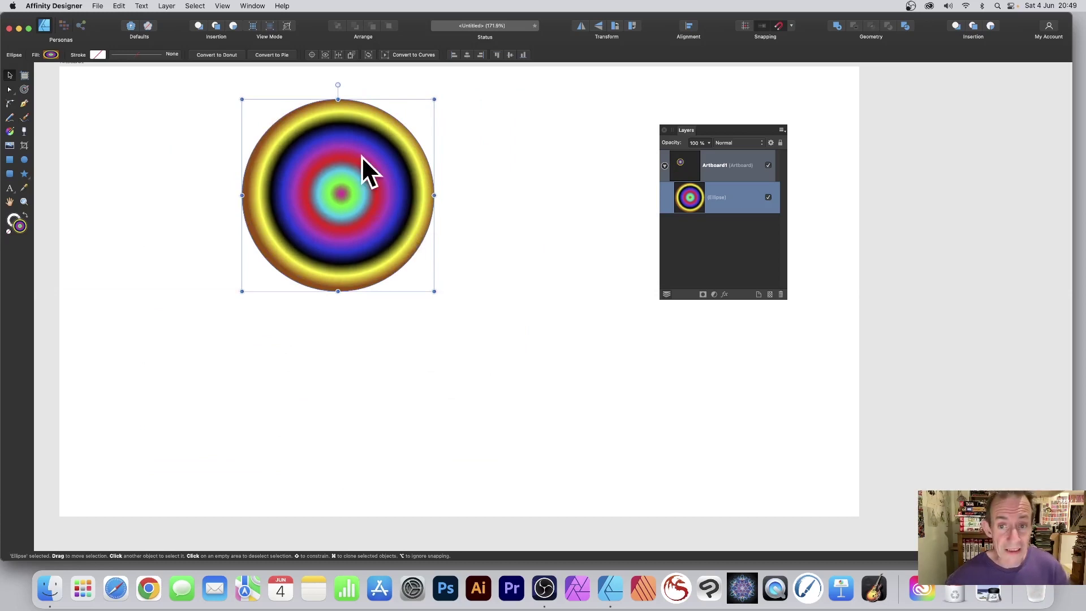
left_click_drag(361, 156, 407, 200)
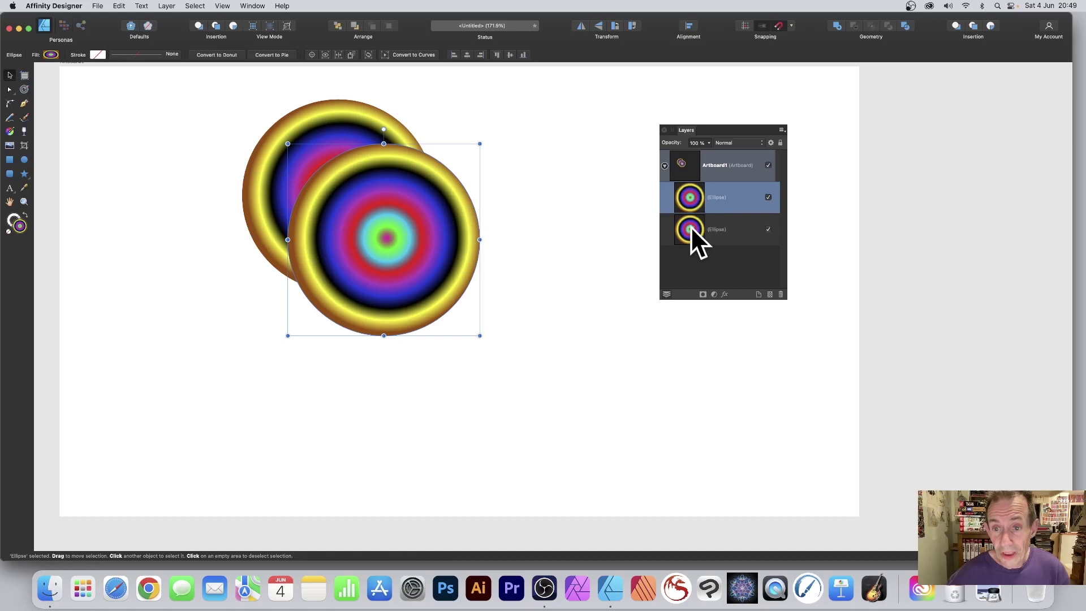
left_click(690, 225)
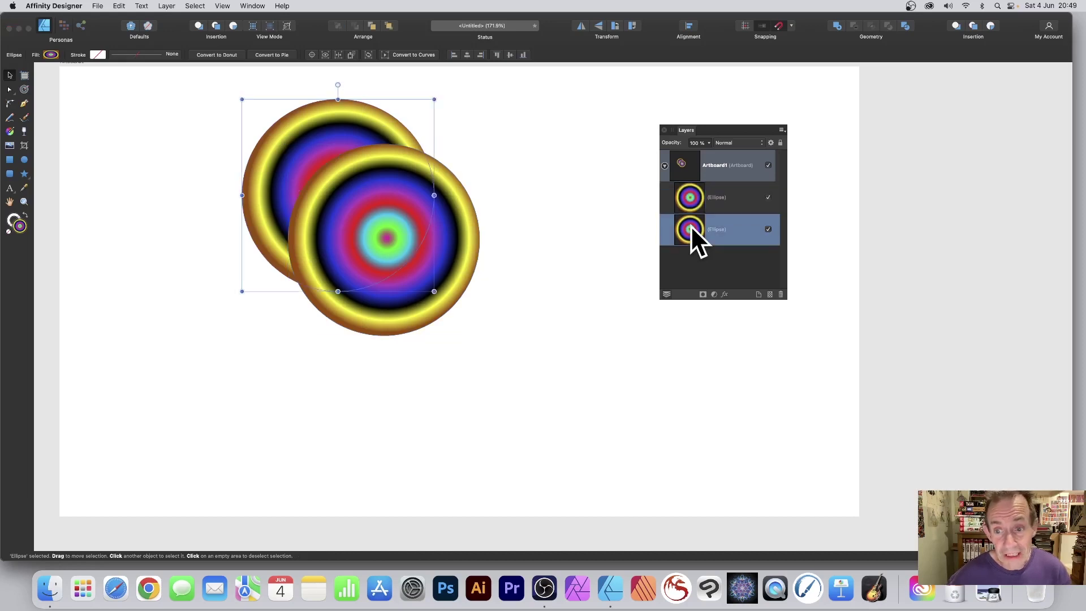
right_click(690, 226)
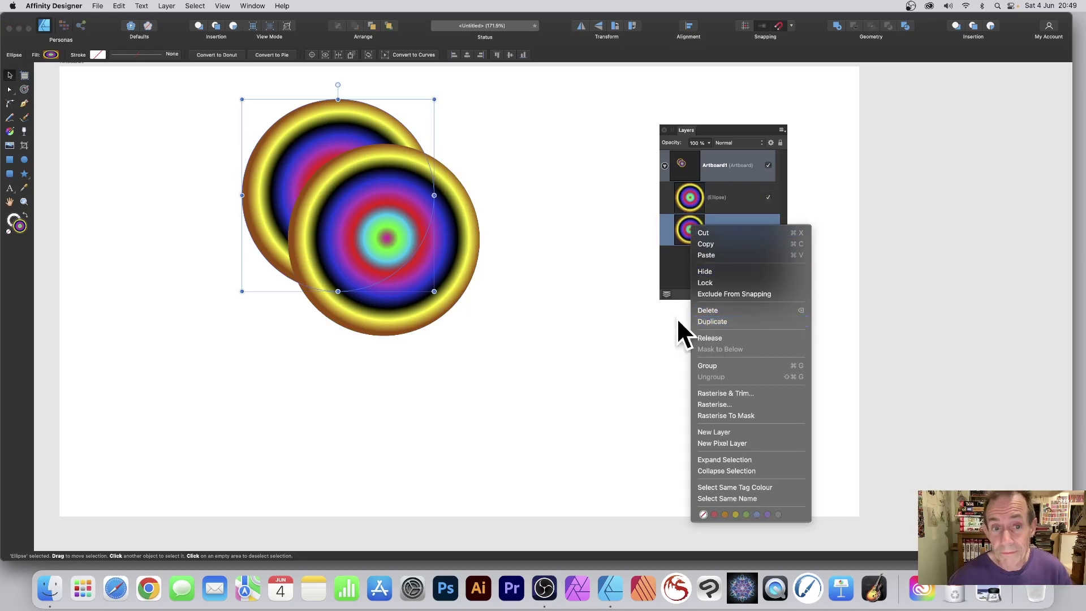
left_click(465, 251)
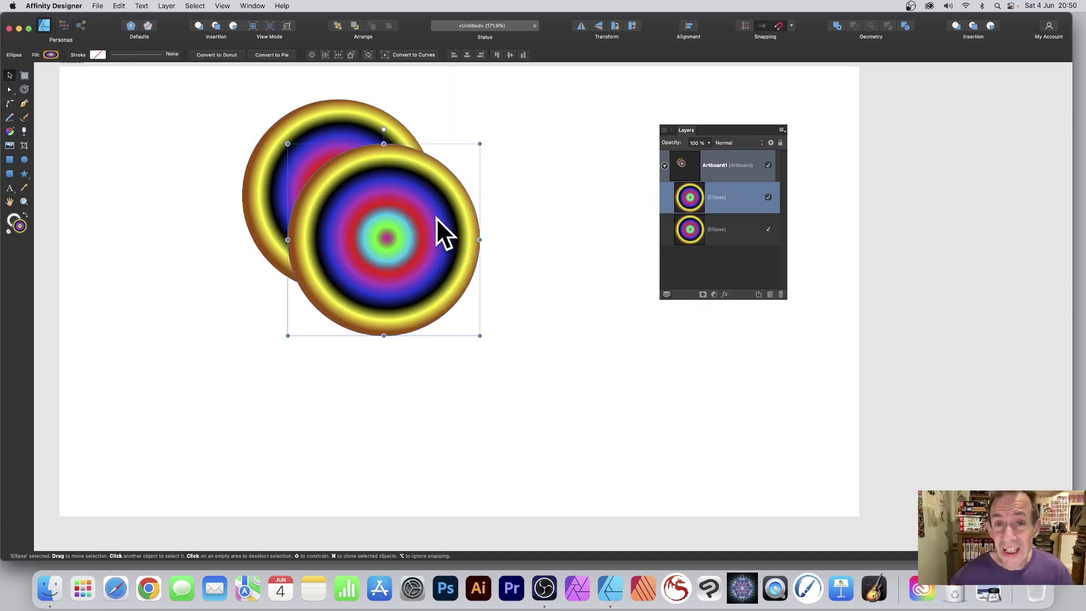
- Build a descending cluster of six overlapping gradient circles by repeatedly shrinking and duplicating the newest copy
left_click_drag(480, 336, 436, 289)
mouse_move(354, 179)
left_mouse_down()
mouse_move(375, 195)
mouse_move(330, 257)
left_mouse_up()
left_click_drag(405, 363, 362, 320)
mouse_move(335, 265)
left_mouse_down()
mouse_move(428, 347)
mouse_move(413, 317)
left_mouse_up()
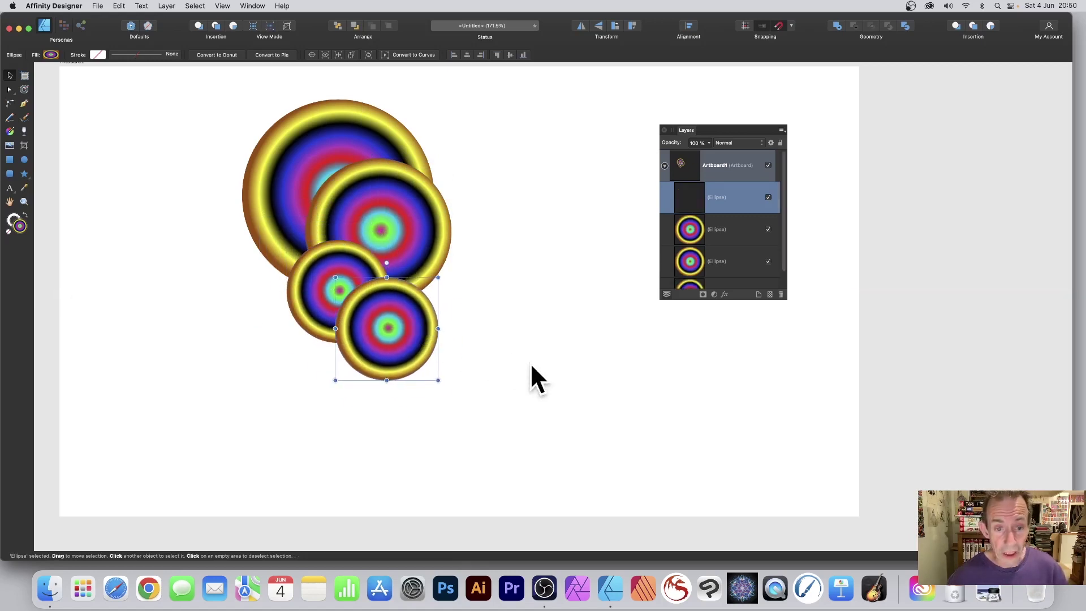
left_click_drag(440, 383, 405, 346)
mouse_move(388, 307)
left_mouse_down()
mouse_move(407, 333)
mouse_move(397, 321)
mouse_move(367, 388)
left_mouse_up()
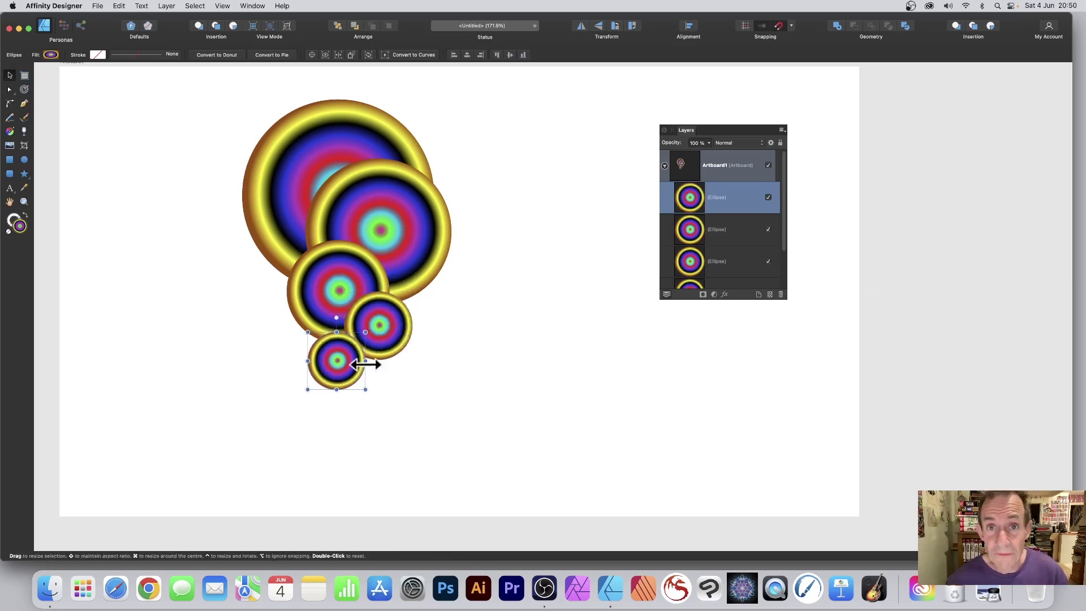
left_click_drag(350, 358, 389, 398)
- Select all six circles and set up a PNG export with the area limited to Selection Only
left_click(261, 107)
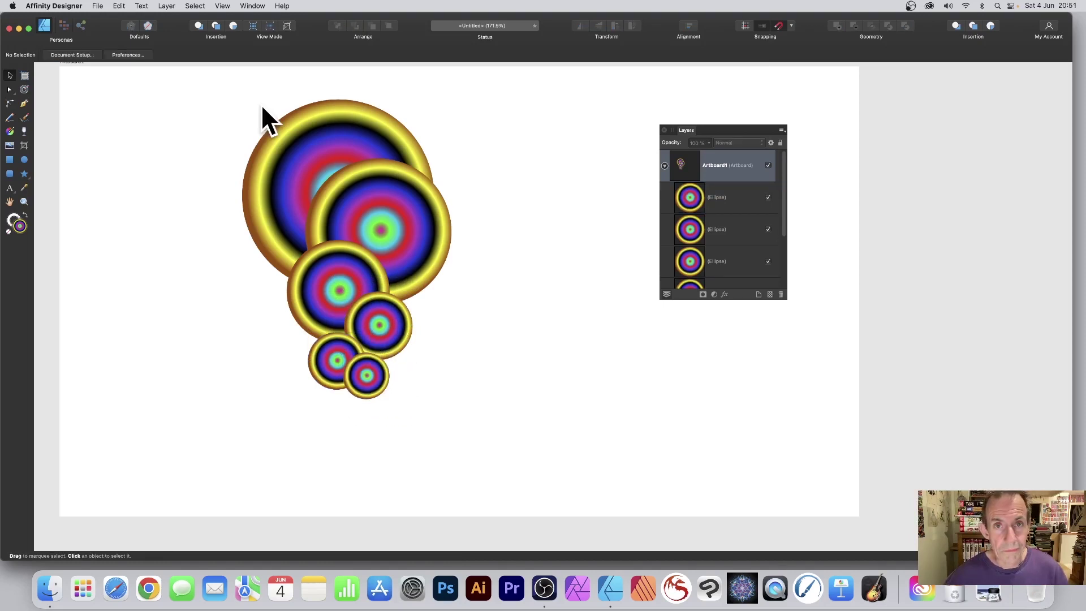
left_click_drag(199, 74, 503, 467)
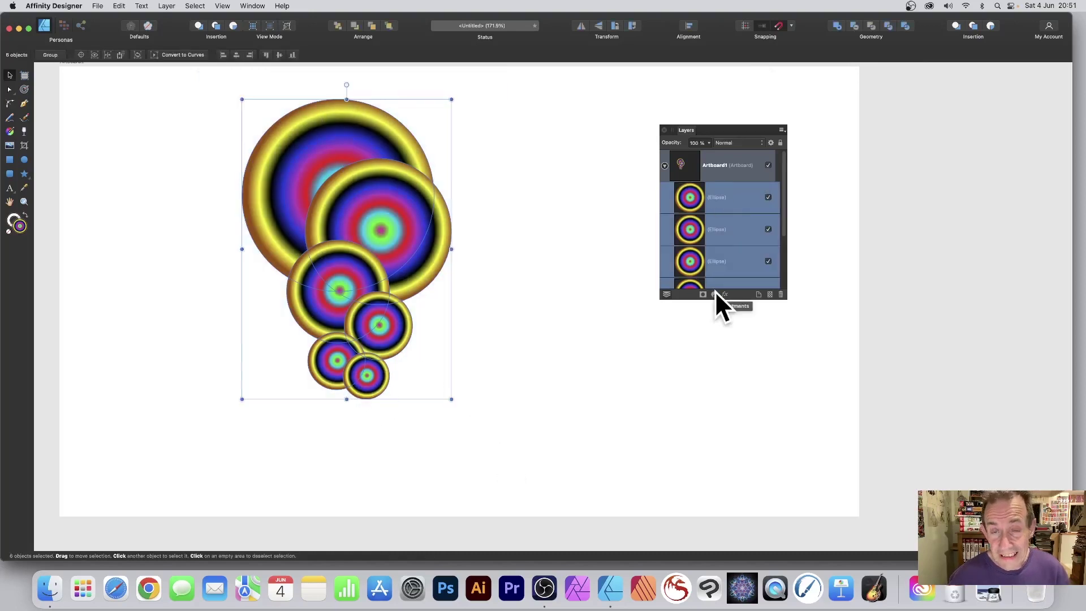
left_click(95, 5)
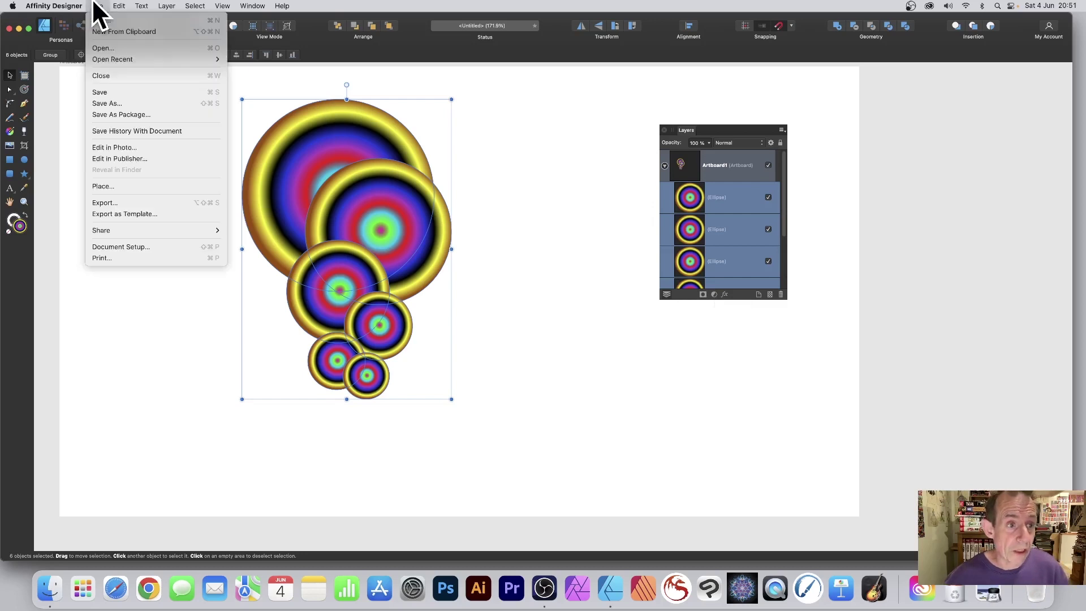
left_click(107, 202)
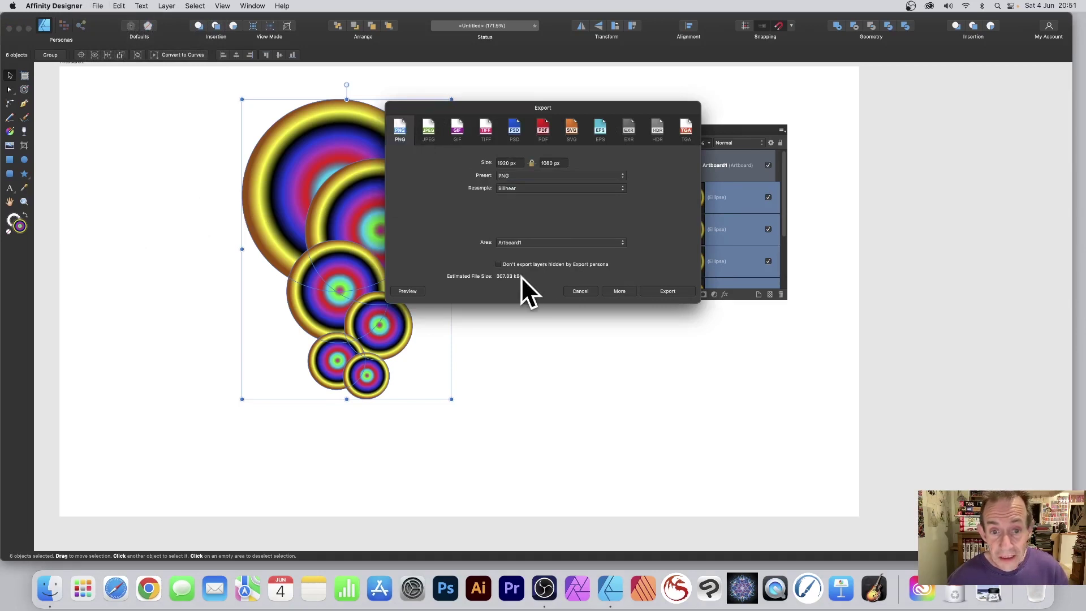
left_click(505, 243)
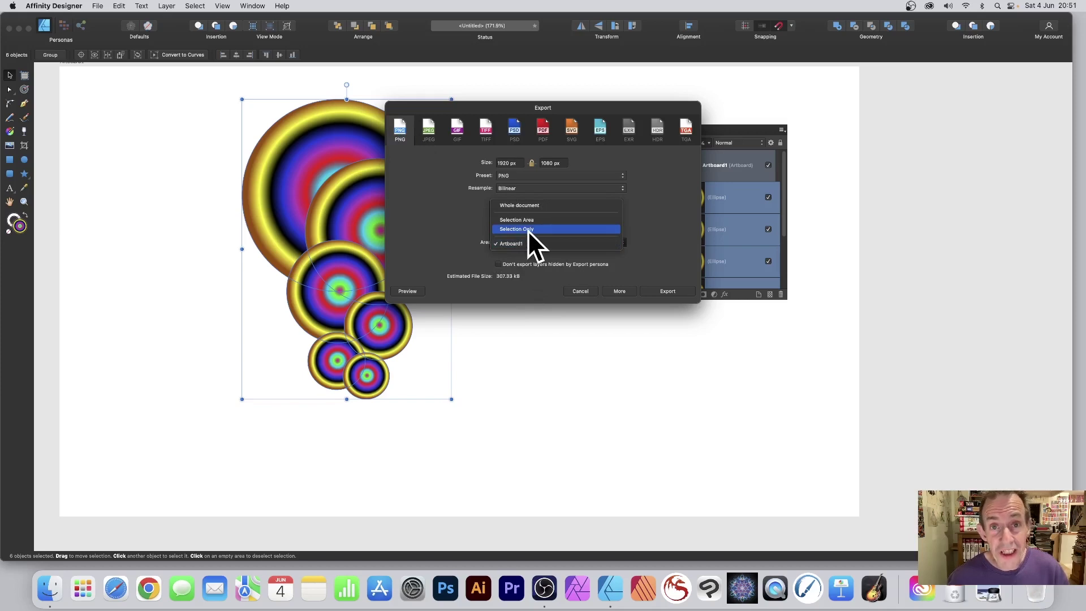
left_click(523, 229)
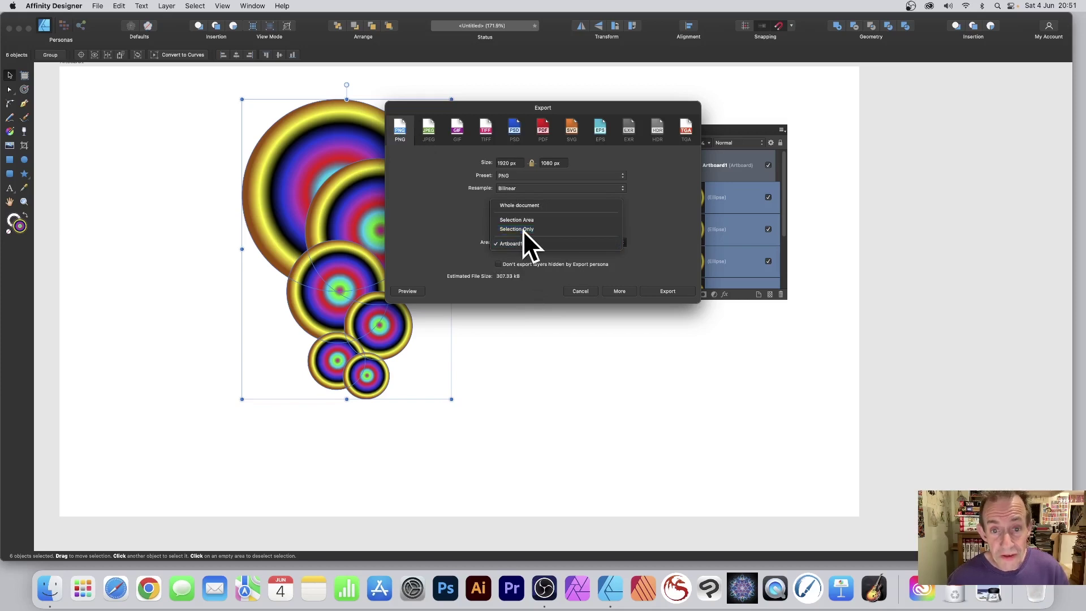
- Export the image to the Desktop as test.png, replacing the existing file, and delete the circles from the artboard
left_click(667, 291)
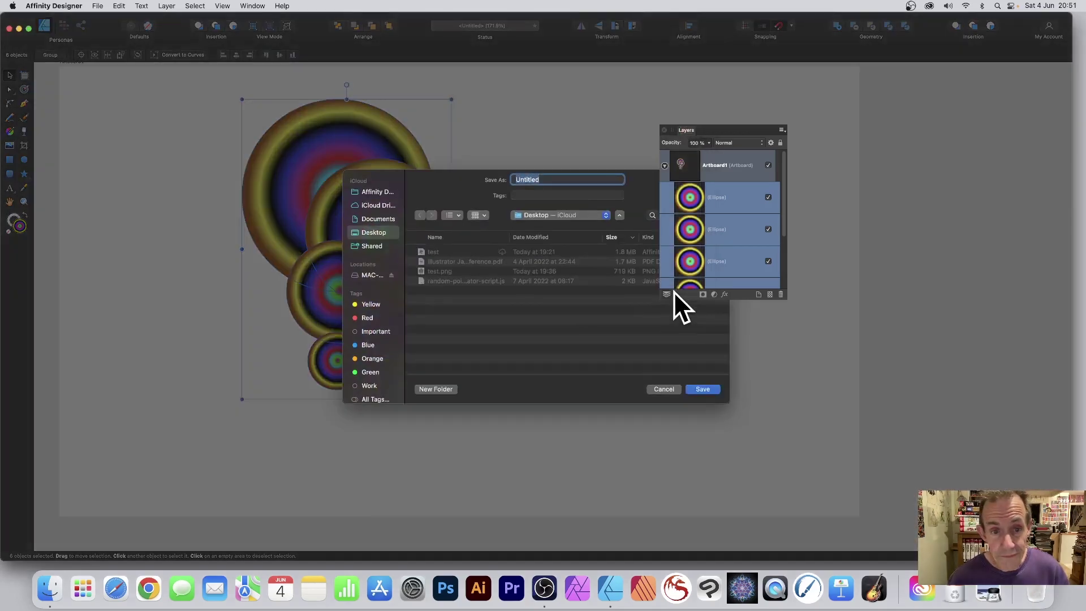
type("te")
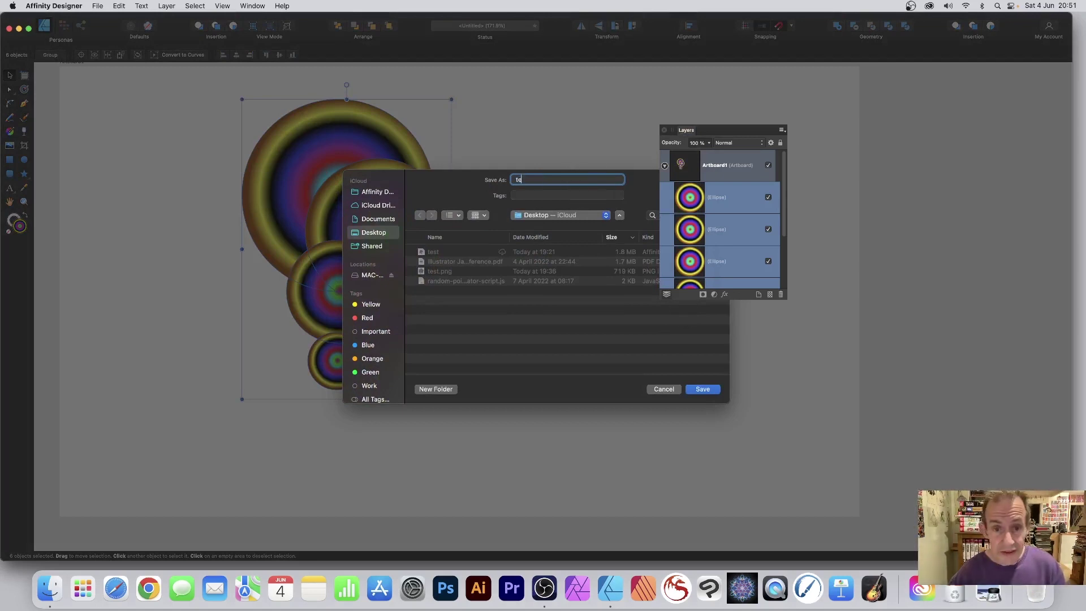
type("st.png")
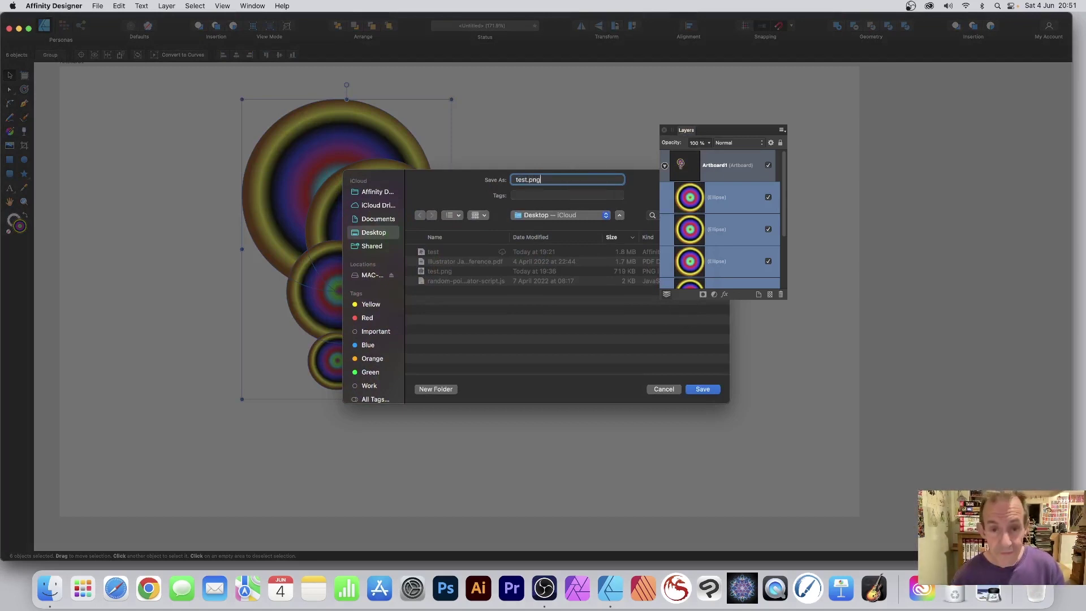
left_click(703, 389)
left_click(565, 332)
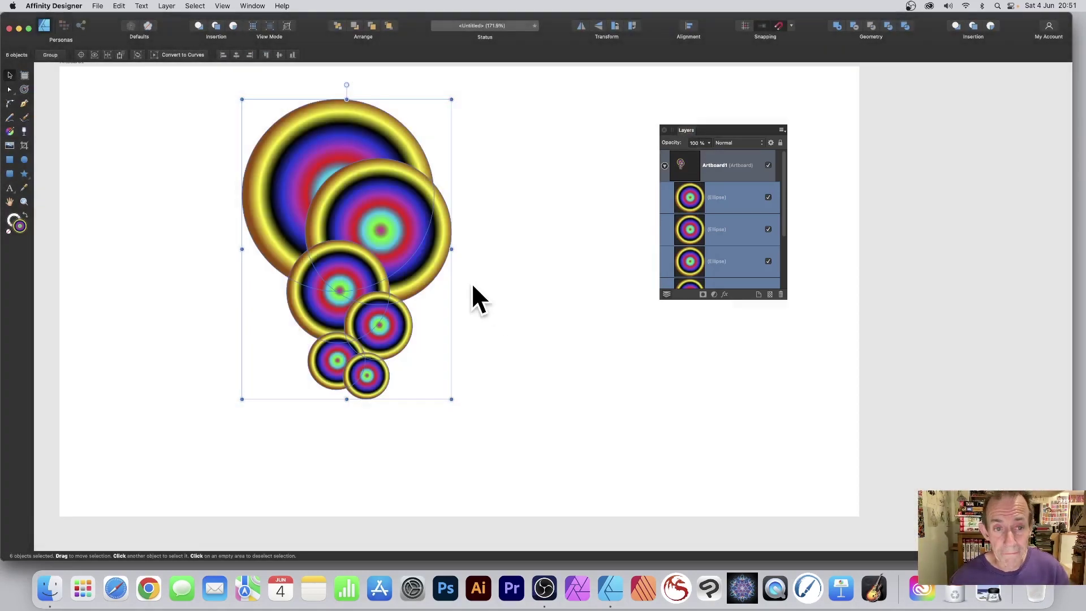
key("Delete")
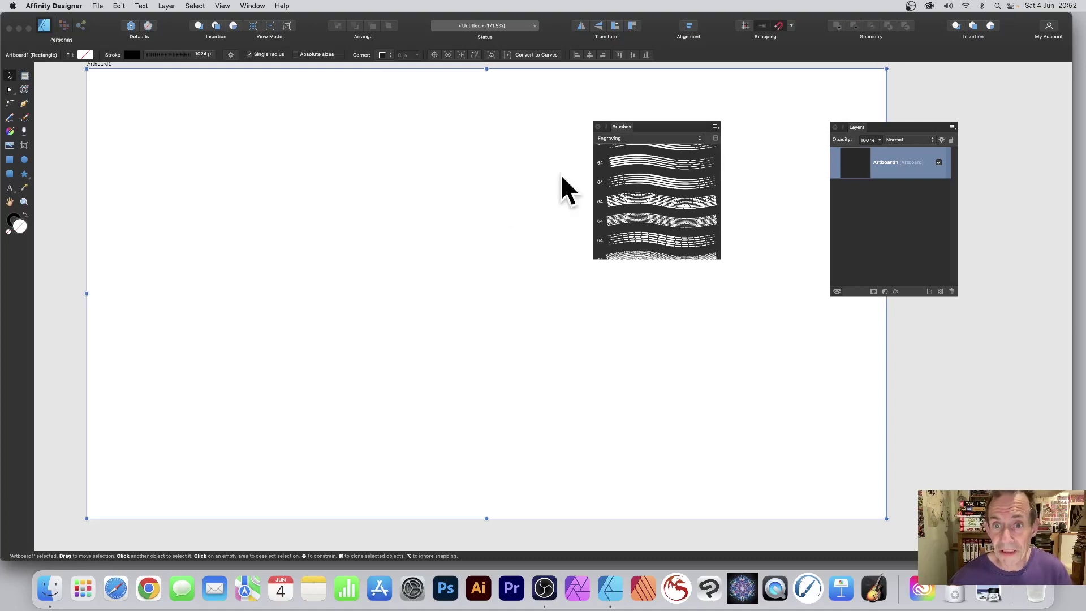
- Create a new textured image brush from test.png in the Engraving category and open it for editing
left_click(715, 126)
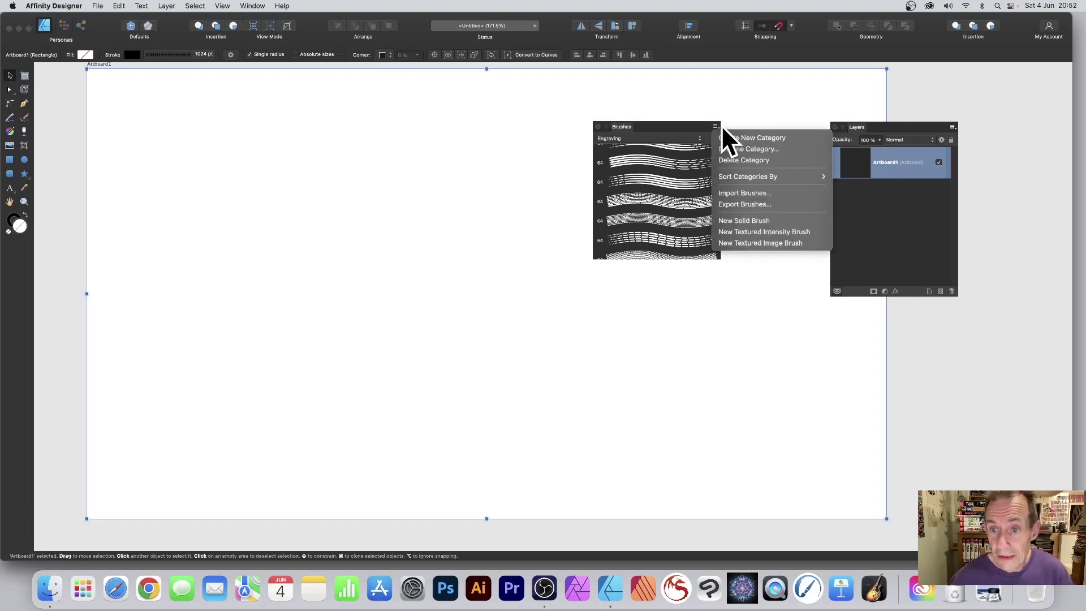
left_click(757, 244)
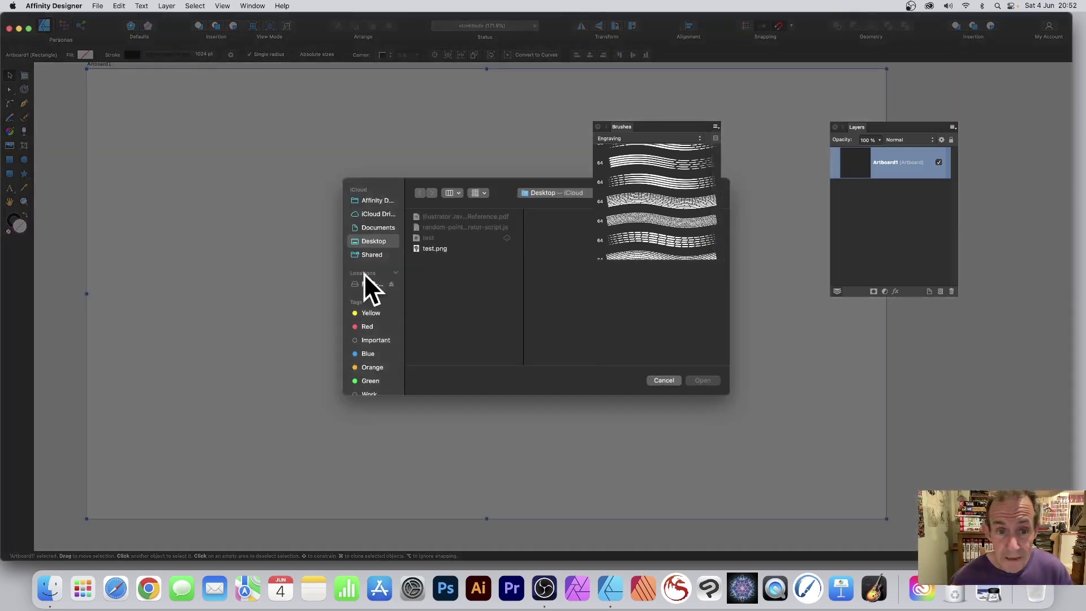
left_click(431, 249)
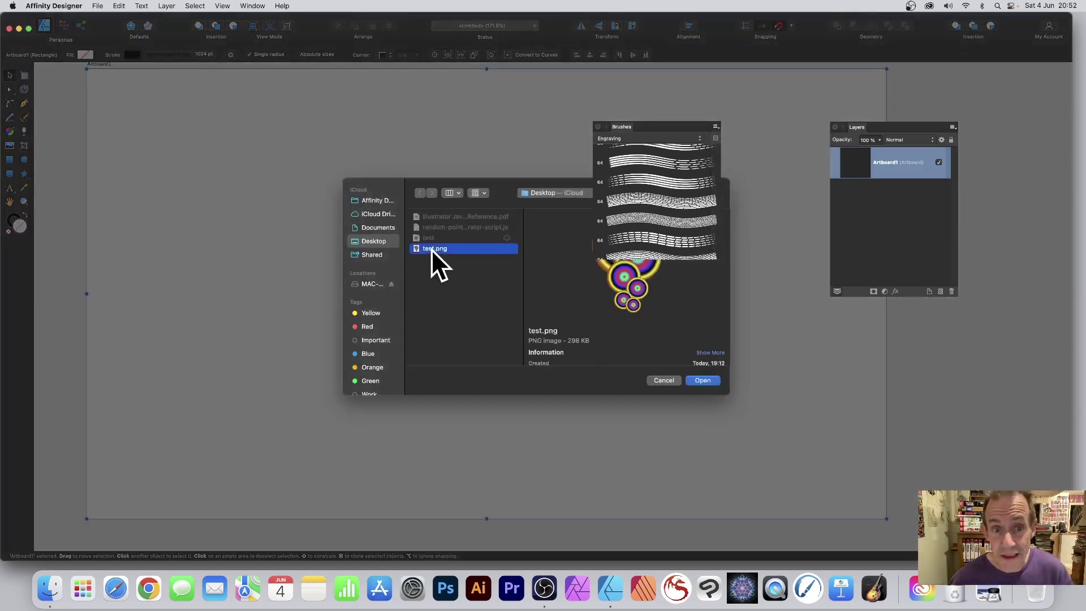
left_click(702, 380)
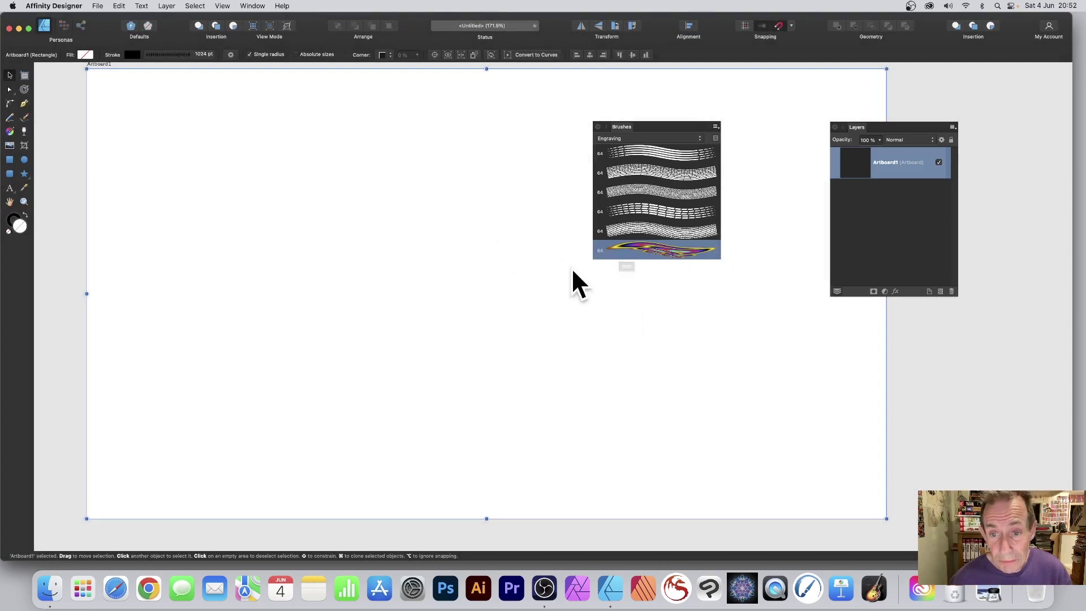
double_click(645, 248)
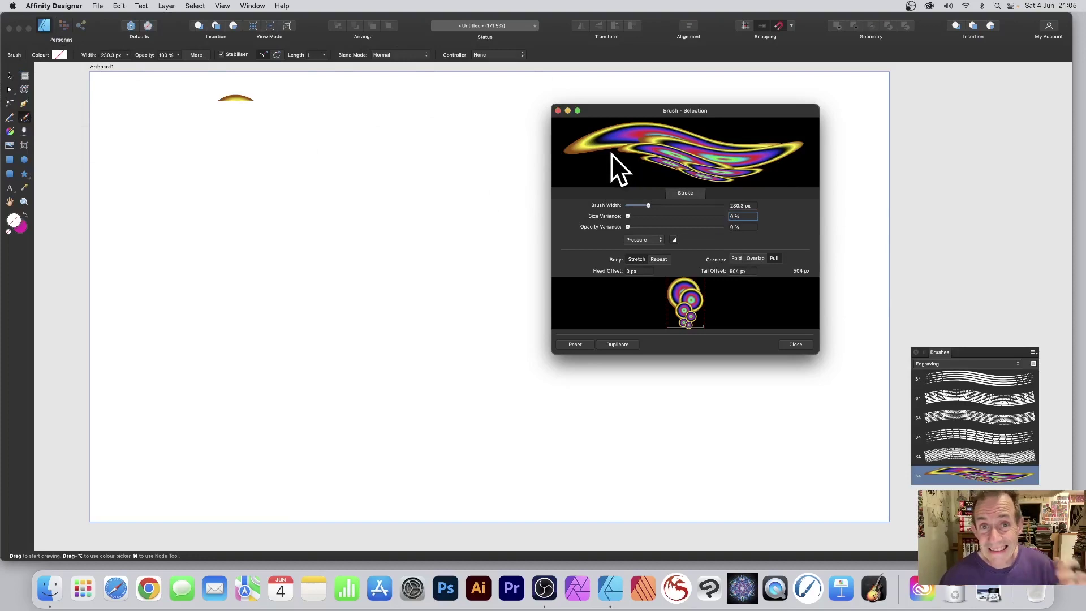
- Test the new brush on the artboard with a looping stroke without colour and another in red, and undo these strokes
mouse_move(134, 160)
left_mouse_down()
mouse_move(461, 282)
mouse_move(334, 282)
mouse_move(452, 113)
mouse_move(357, 376)
mouse_move(421, 218)
left_mouse_up()
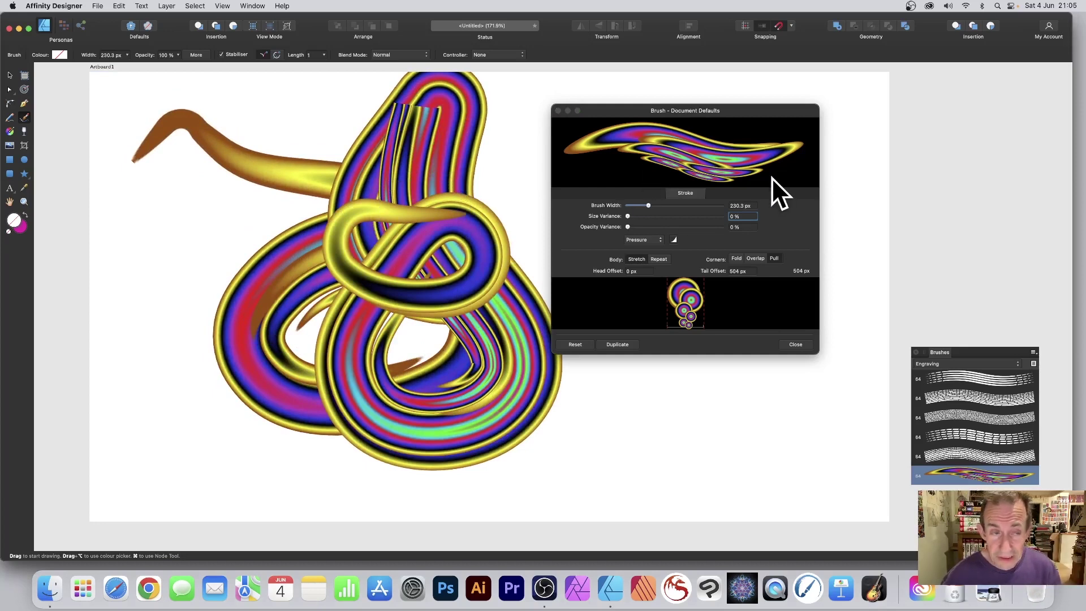
left_click(59, 53)
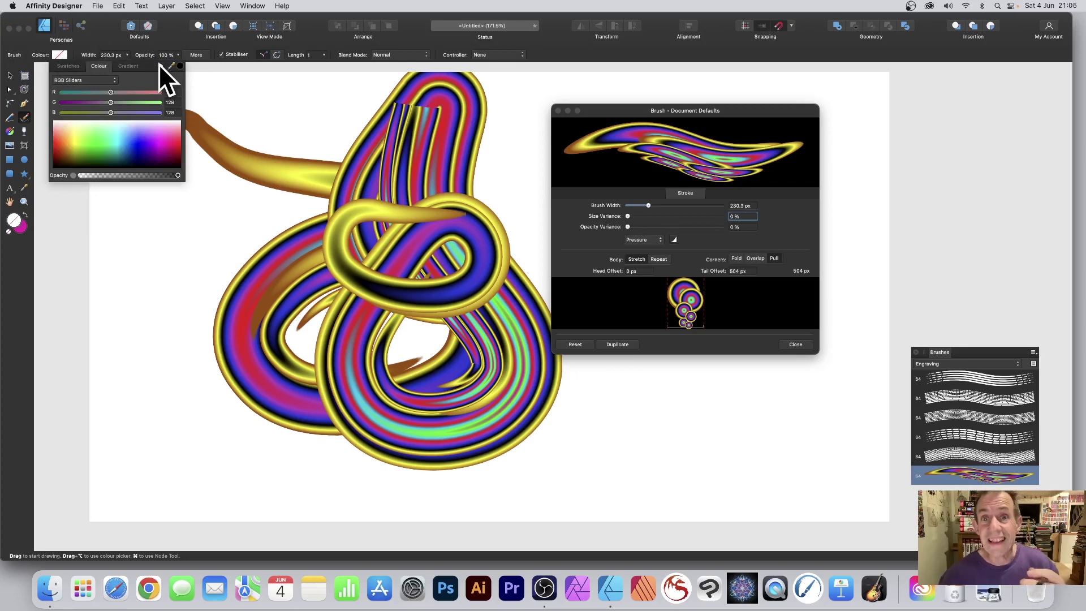
left_click_drag(172, 161, 177, 144)
mouse_move(129, 271)
left_mouse_down()
mouse_move(266, 237)
mouse_move(441, 396)
mouse_move(351, 272)
mouse_move(374, 306)
mouse_move(291, 113)
mouse_move(292, 126)
left_mouse_up()
key("super+z")
key("super+z")
key("super+z")
key("super+z")
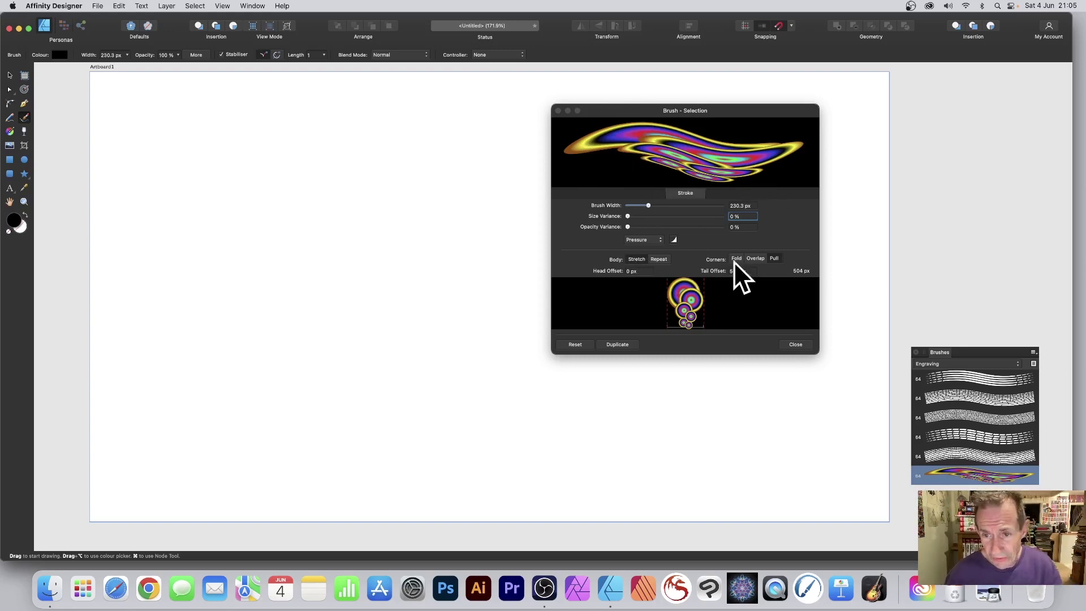
- Set the brush body to Repeat, try it with a curling red stroke and undo that stroke
left_click(658, 258)
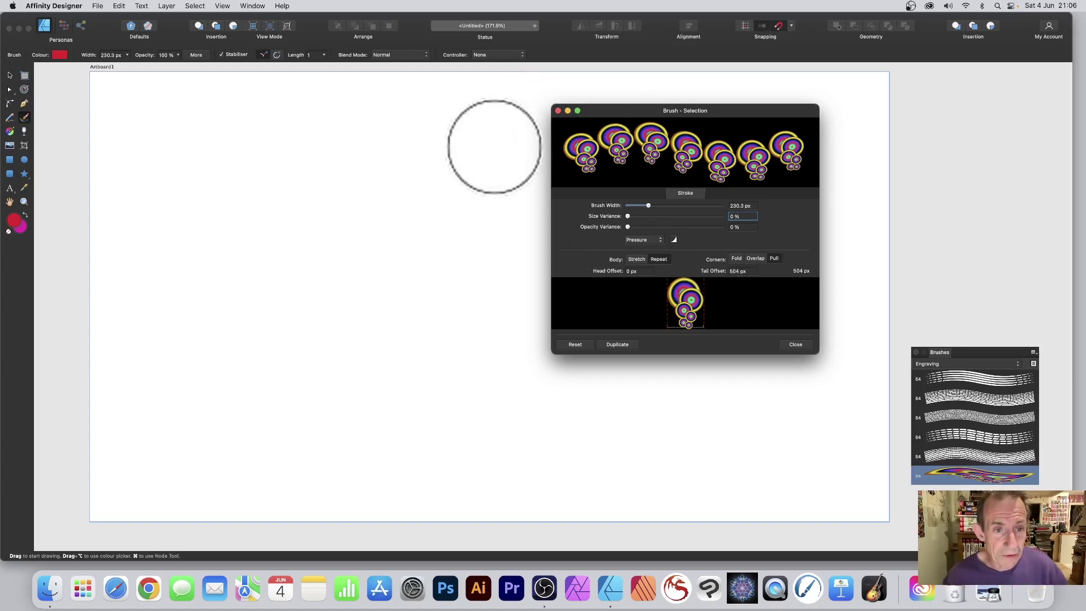
mouse_move(218, 175)
left_mouse_down()
mouse_move(317, 187)
mouse_move(439, 332)
mouse_move(311, 310)
left_mouse_up()
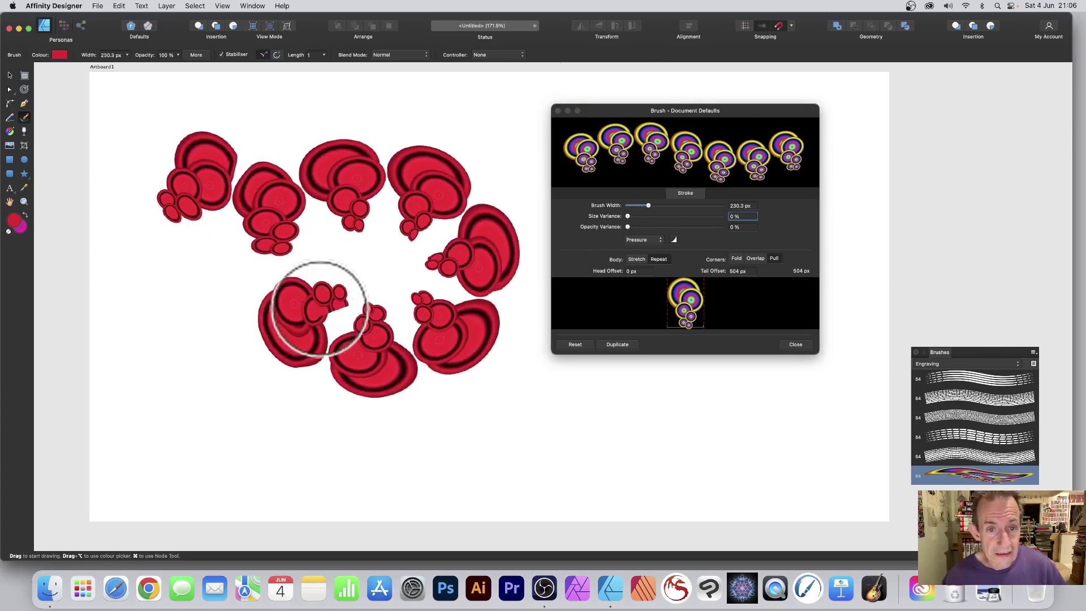
key("super+z")
- Set the brush colour to none, try a looping stroke in the image's original colours and undo it
left_click(60, 55)
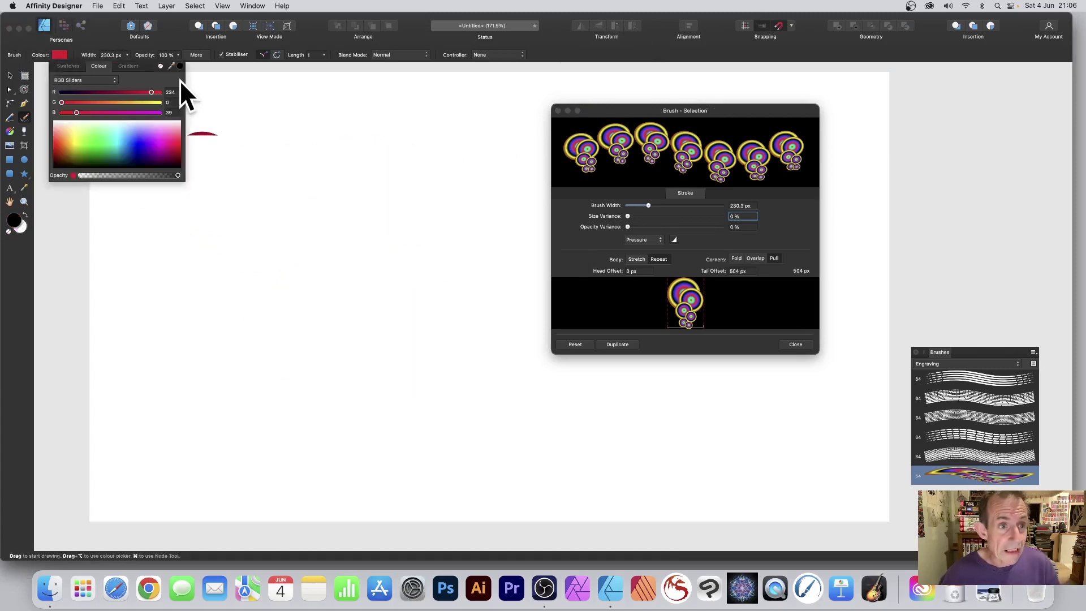
left_click(161, 66)
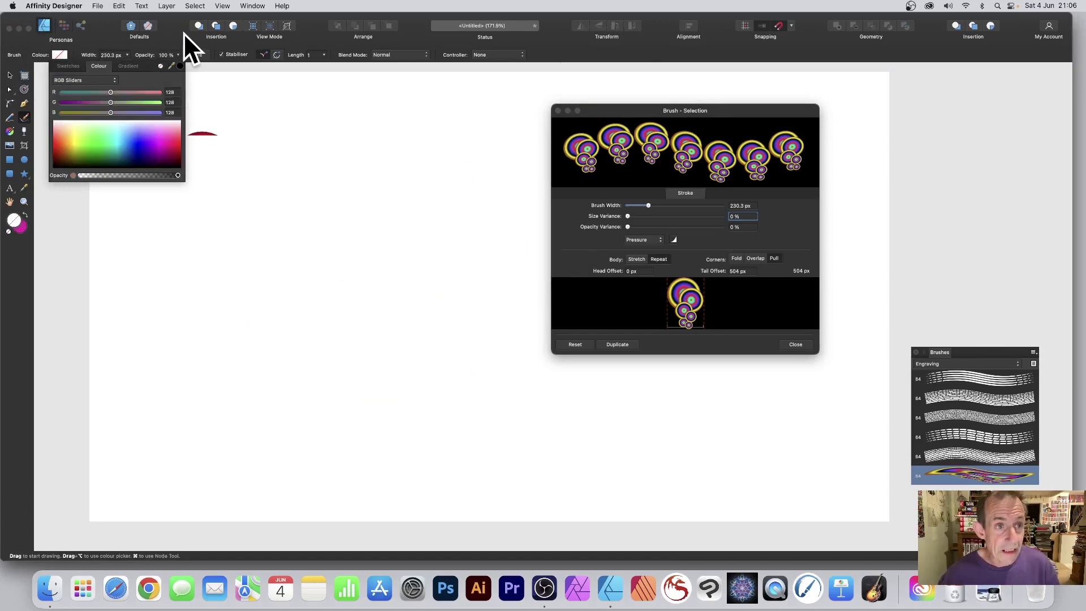
mouse_move(197, 211)
left_mouse_down()
mouse_move(339, 139)
mouse_move(322, 303)
mouse_move(364, 384)
mouse_move(509, 255)
mouse_move(373, 430)
left_mouse_up()
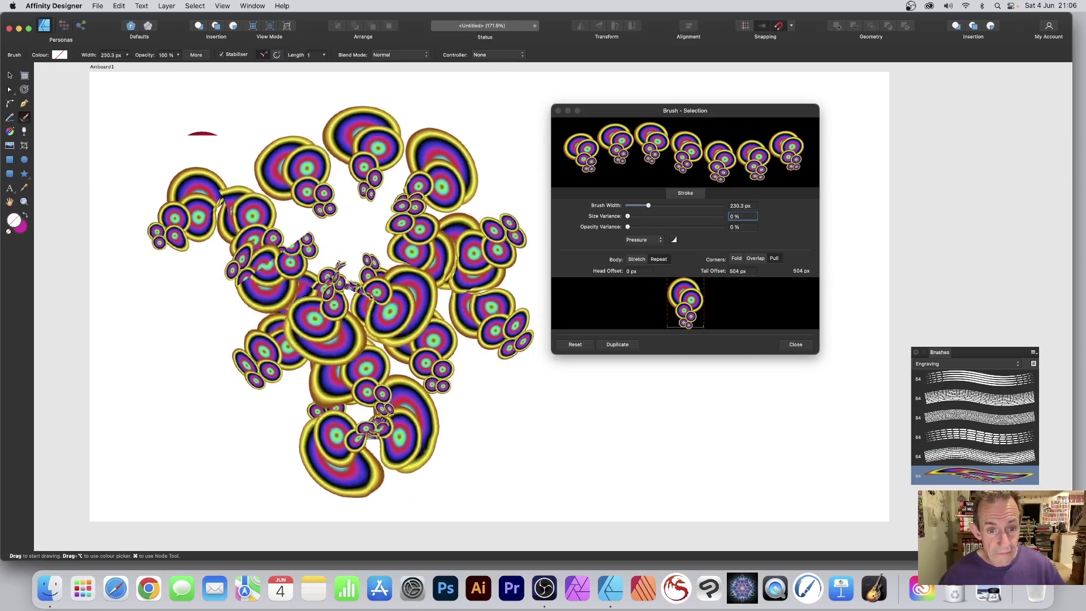
key("super+z")
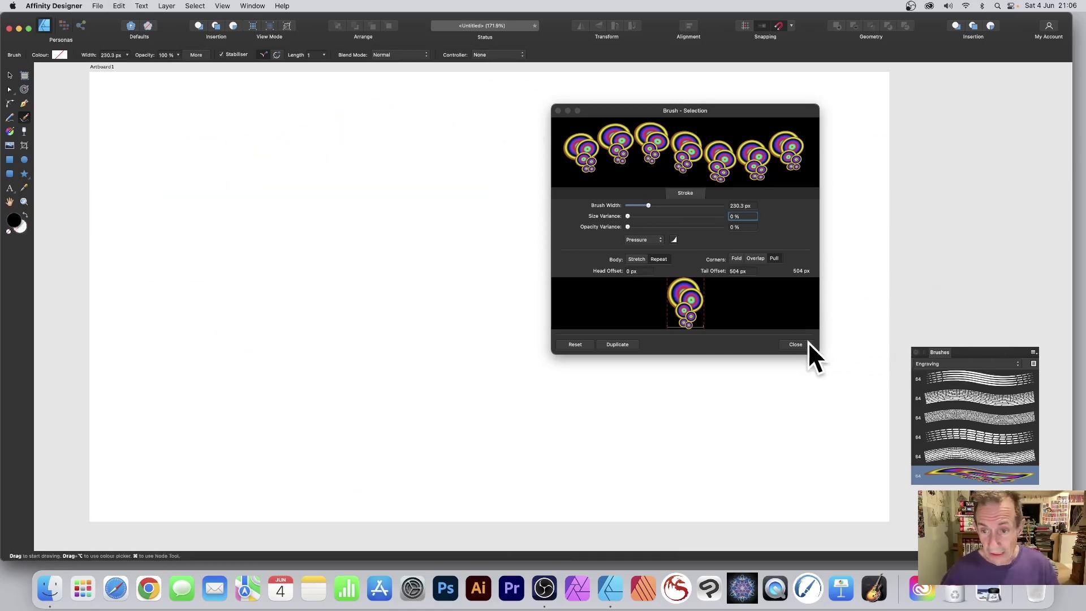
- Close the brush settings and paint overlapping looping strokes that form a dense cluster across the middle of the artboard
left_click(794, 344)
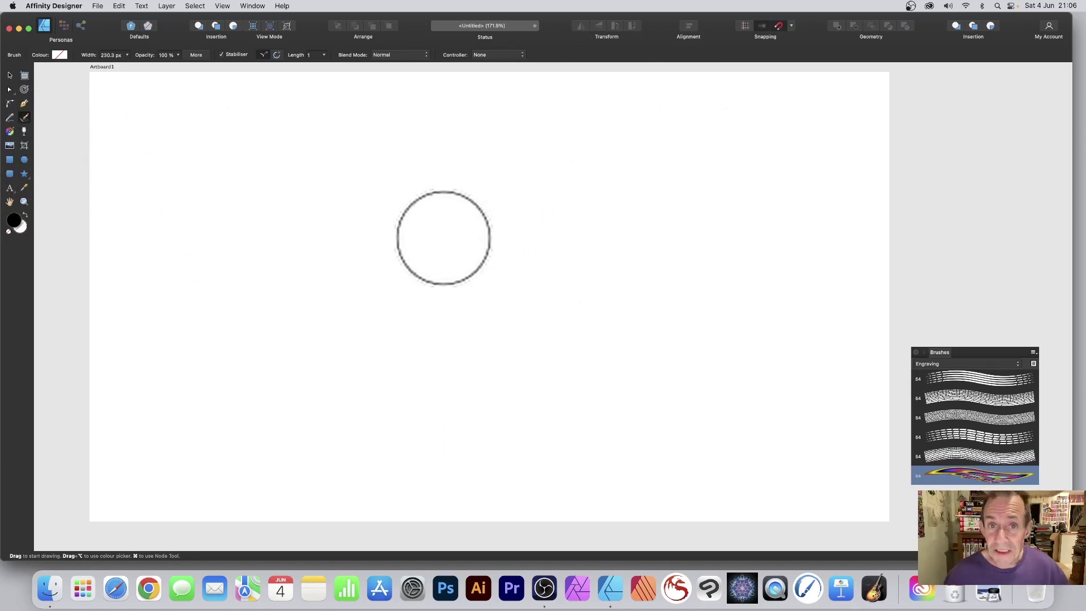
mouse_move(368, 213)
left_mouse_down()
mouse_move(594, 310)
mouse_move(290, 430)
mouse_move(376, 324)
mouse_move(458, 280)
left_mouse_up()
mouse_move(509, 340)
left_mouse_down()
mouse_move(451, 277)
mouse_move(610, 280)
mouse_move(540, 316)
mouse_move(434, 338)
mouse_move(540, 310)
mouse_move(492, 225)
mouse_move(384, 278)
mouse_move(345, 244)
mouse_move(319, 189)
mouse_move(505, 175)
mouse_move(596, 271)
mouse_move(427, 349)
mouse_move(509, 318)
mouse_move(557, 326)
mouse_move(577, 359)
mouse_move(400, 336)
mouse_move(288, 346)
mouse_move(327, 295)
mouse_move(309, 260)
mouse_move(263, 244)
mouse_move(458, 172)
mouse_move(497, 173)
mouse_move(588, 292)
mouse_move(616, 306)
left_mouse_up()
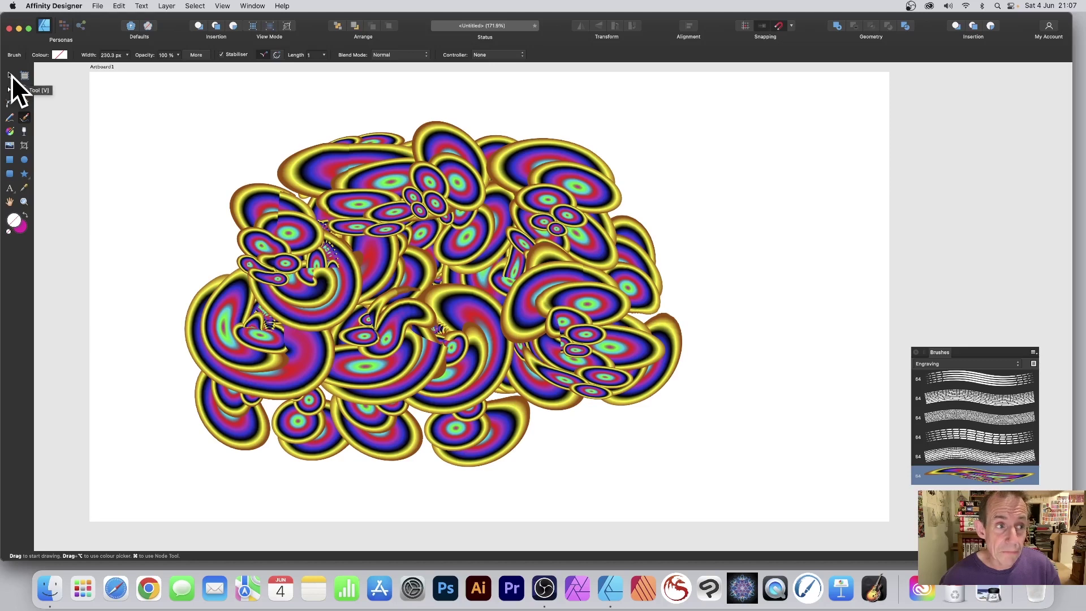
- Select all the painted strokes and export only the selection to the Desktop as the PNG file test1.png
left_click(12, 78)
left_click_drag(134, 88, 738, 493)
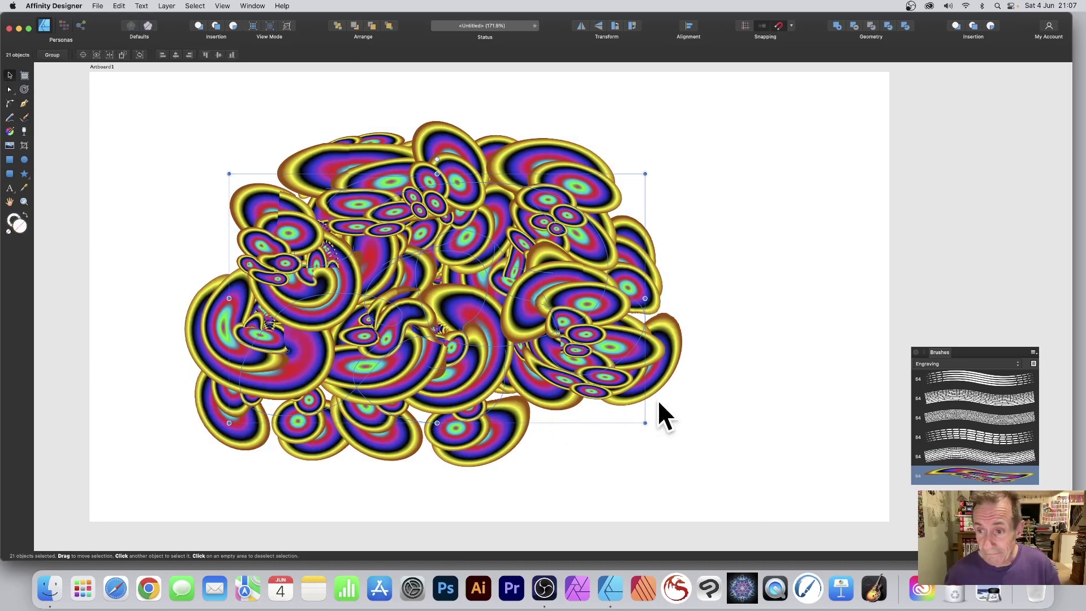
mouse_move(941, 350)
left_mouse_down()
mouse_move(714, 184)
mouse_move(735, 199)
left_mouse_up()
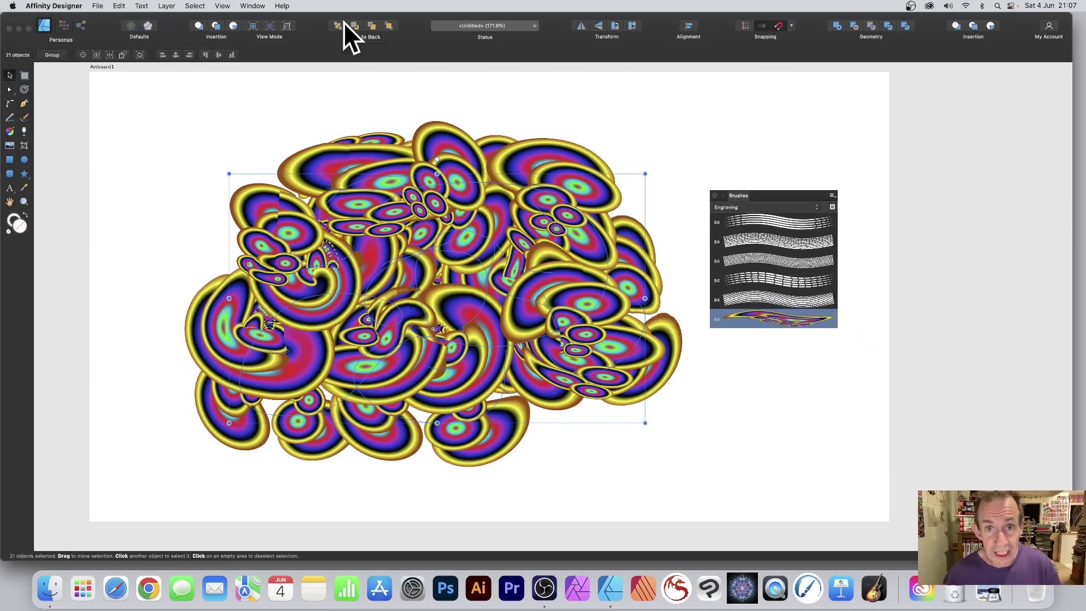
left_click(97, 5)
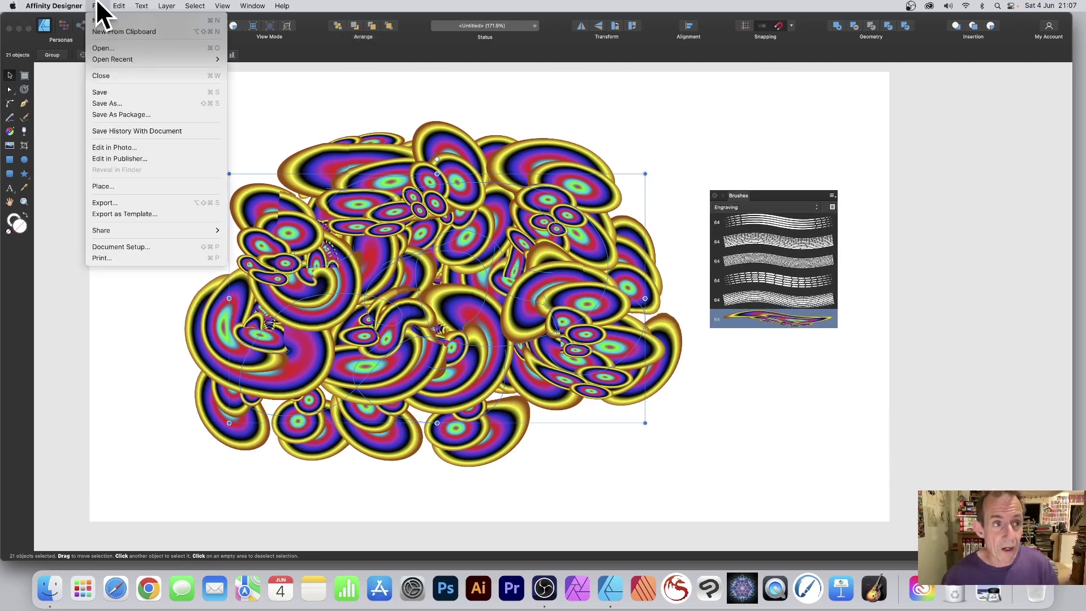
left_click(114, 198)
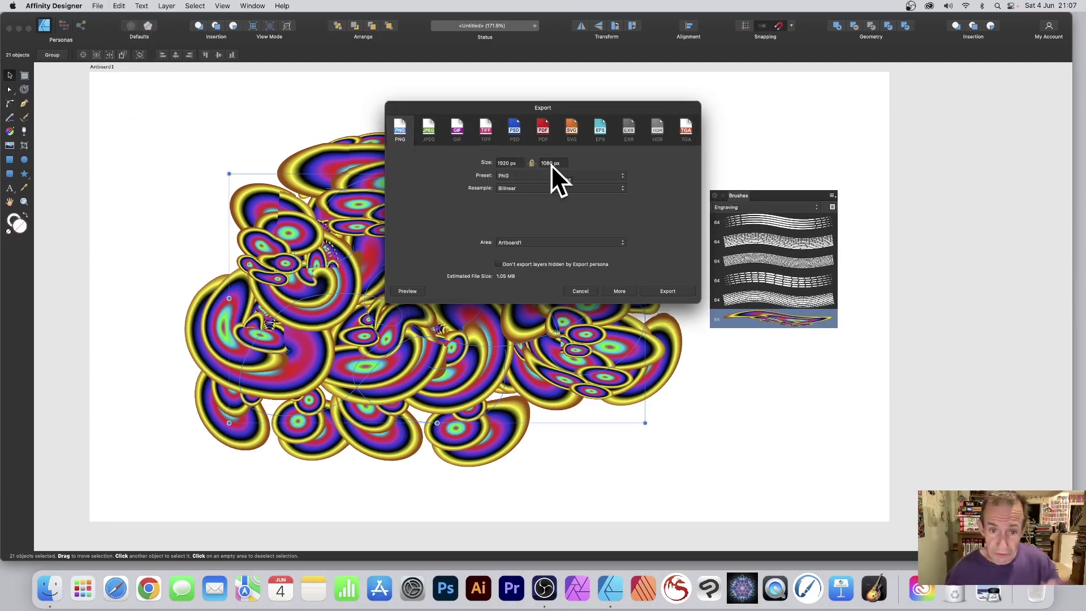
left_click(528, 242)
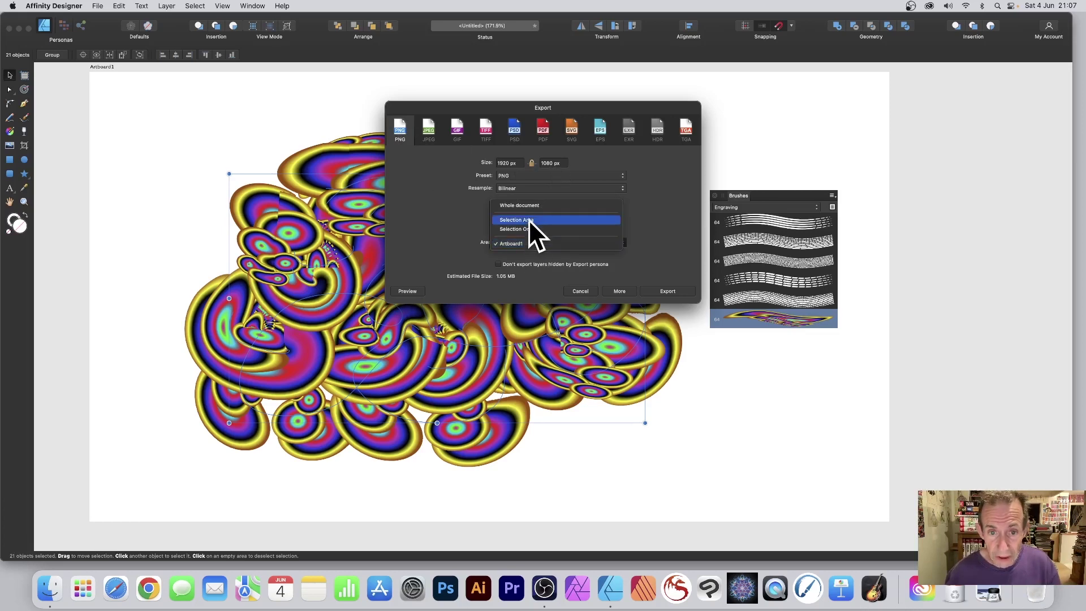
left_click(537, 228)
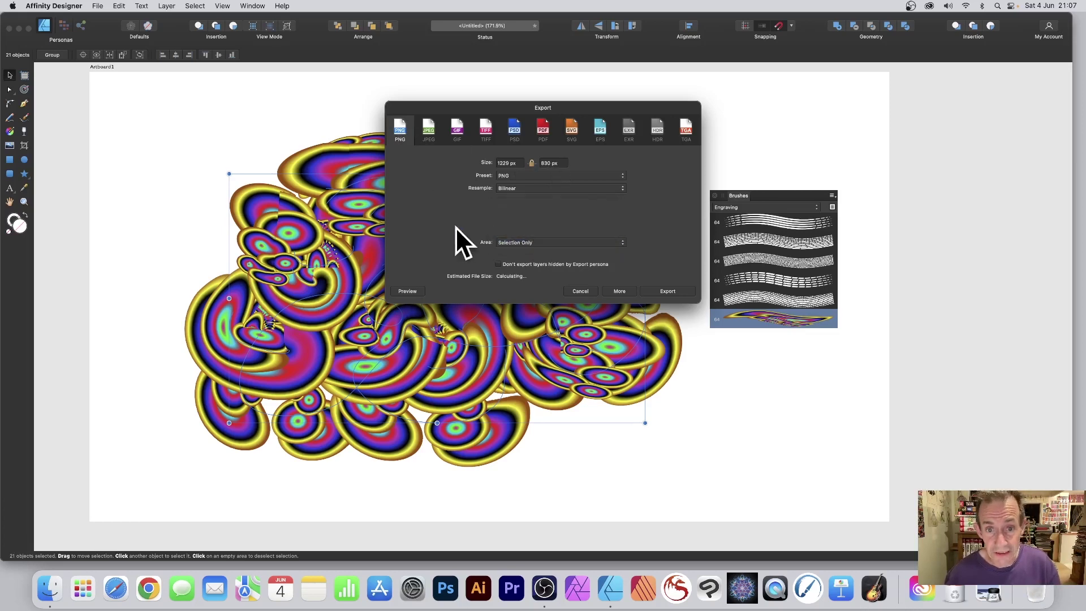
left_click(686, 292)
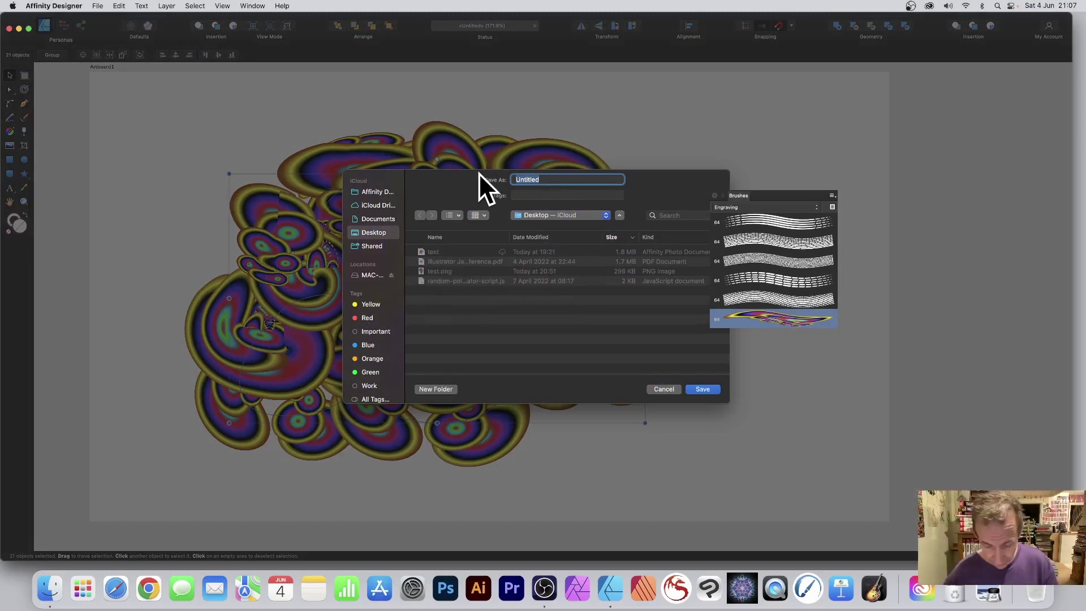
type("test1.png")
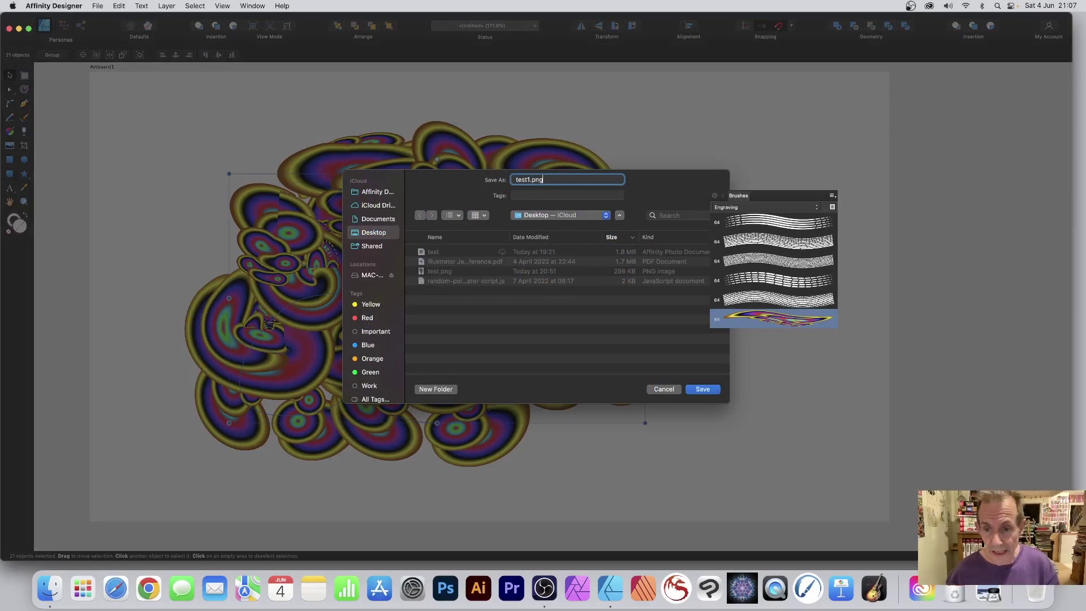
left_click(703, 389)
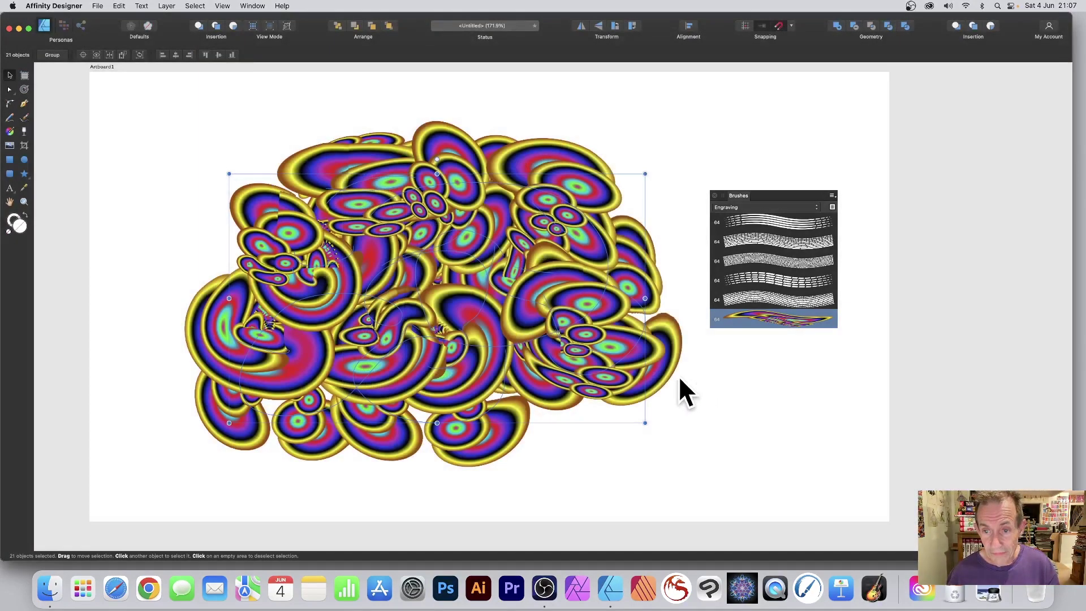
- Delete the exported strokes from the artboard and check the list of available brush categories
key("Delete")
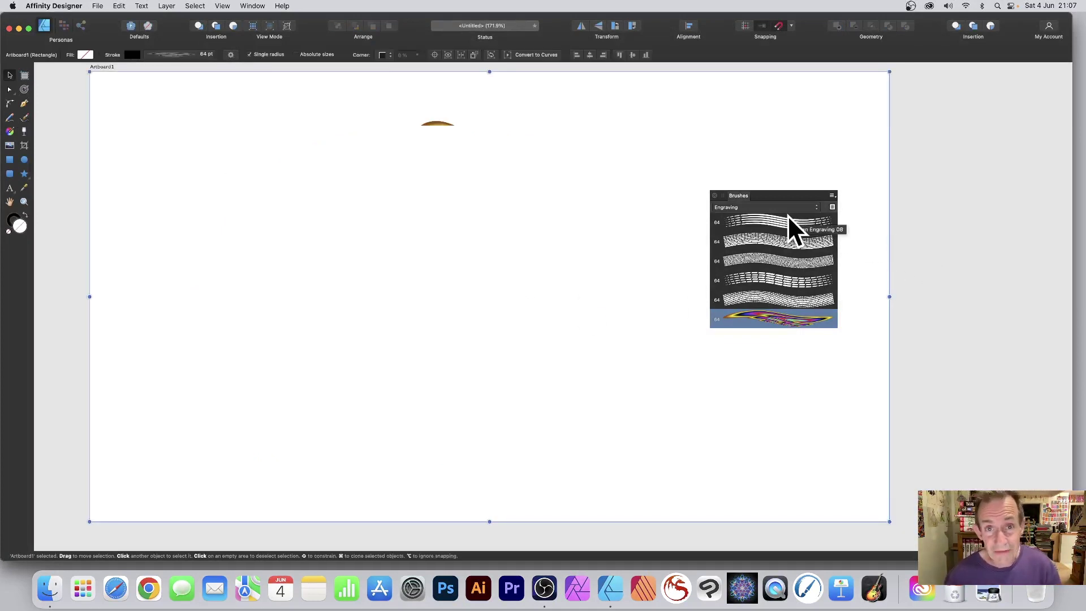
left_click(833, 195)
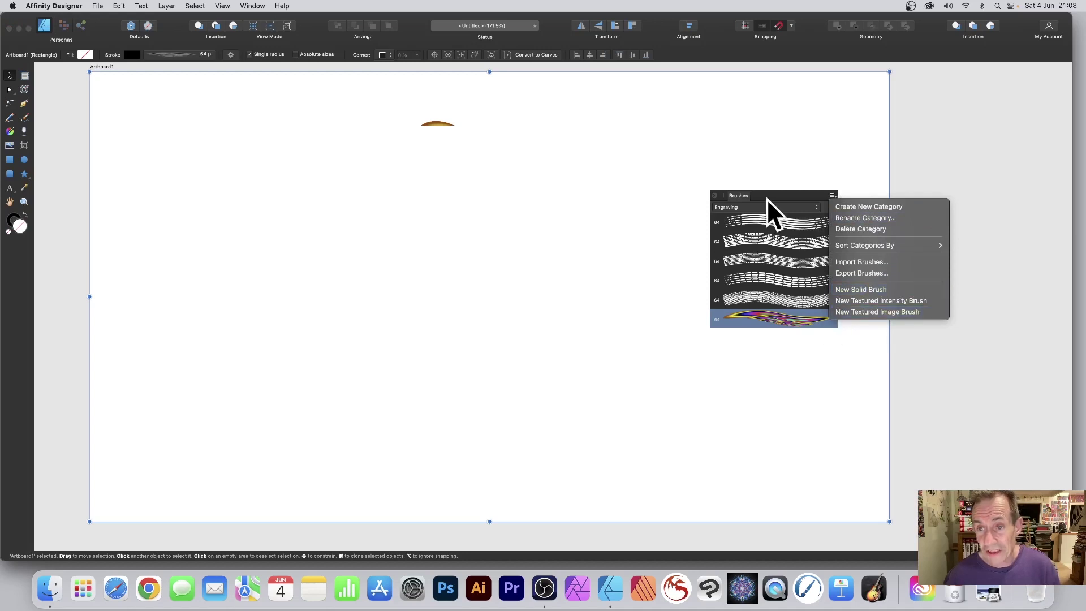
left_click_drag(745, 194, 505, 136)
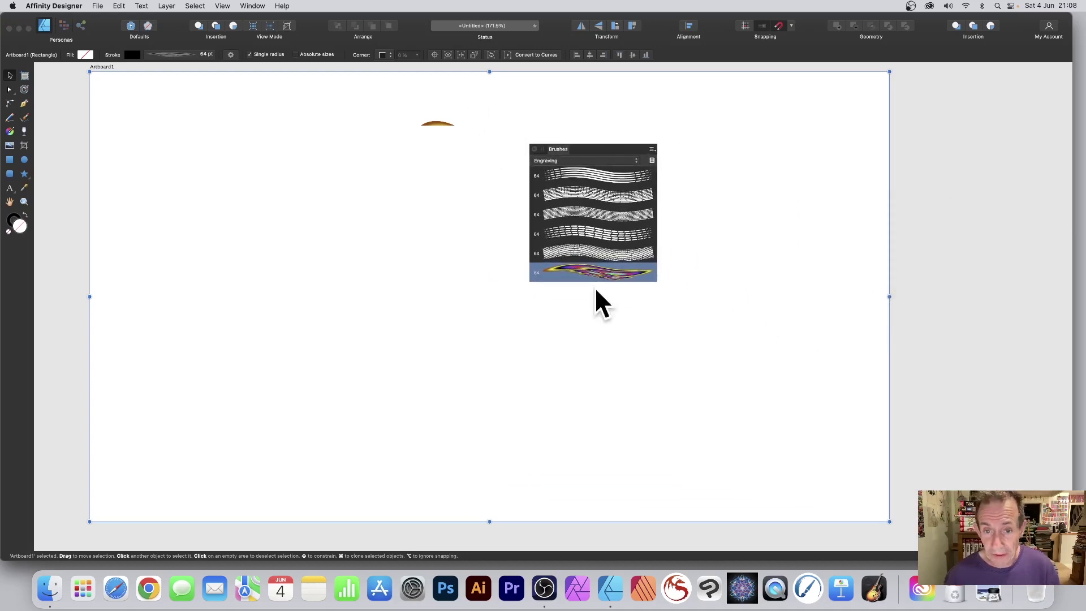
left_click(559, 161)
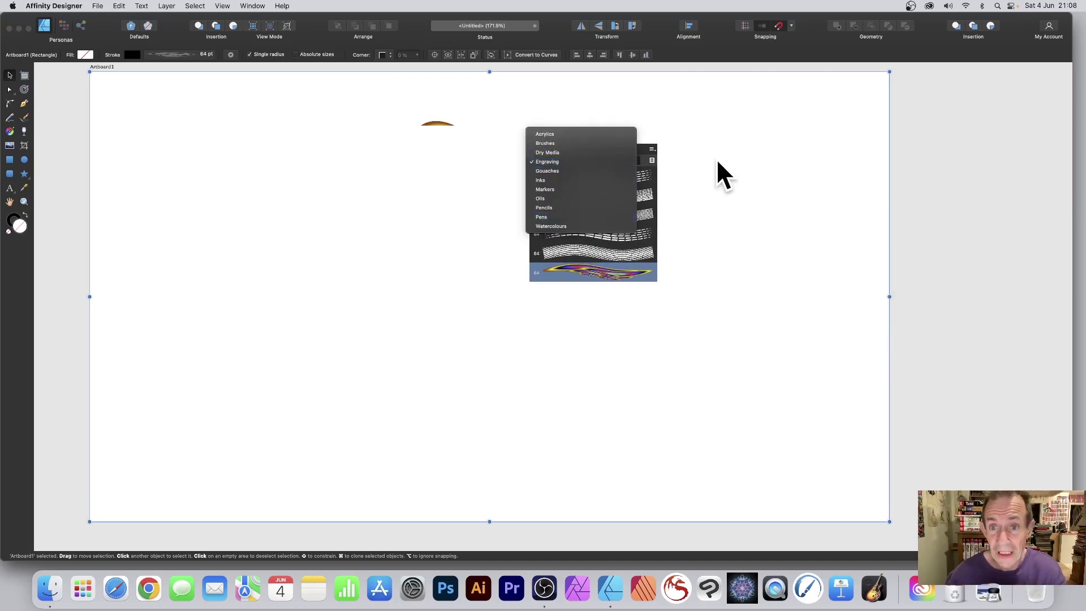
left_click(683, 198)
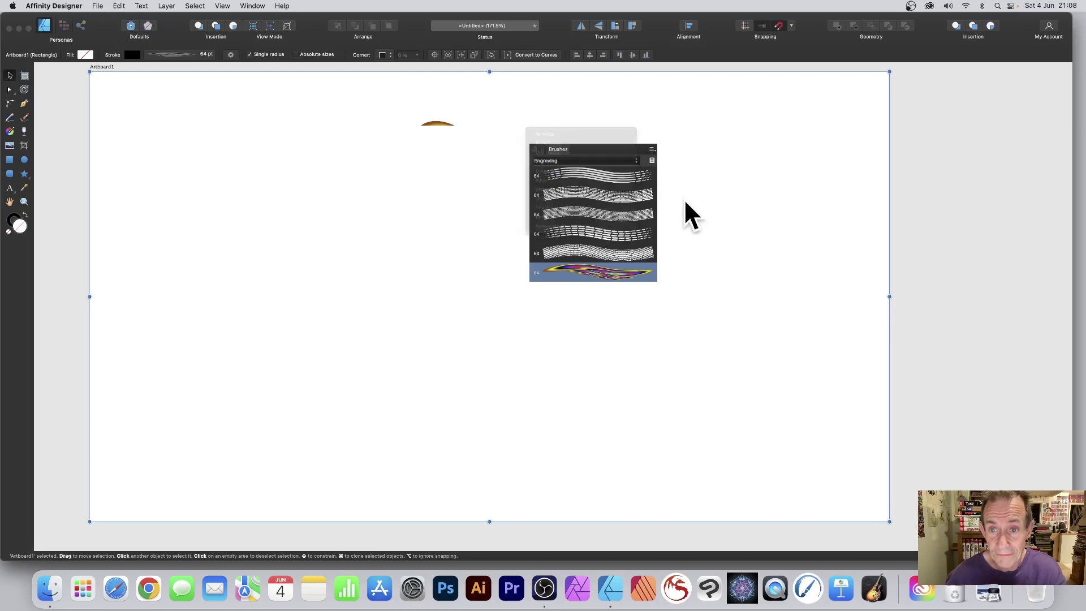
- Create a new textured image brush in the Engraving category from test1.png
left_click(651, 149)
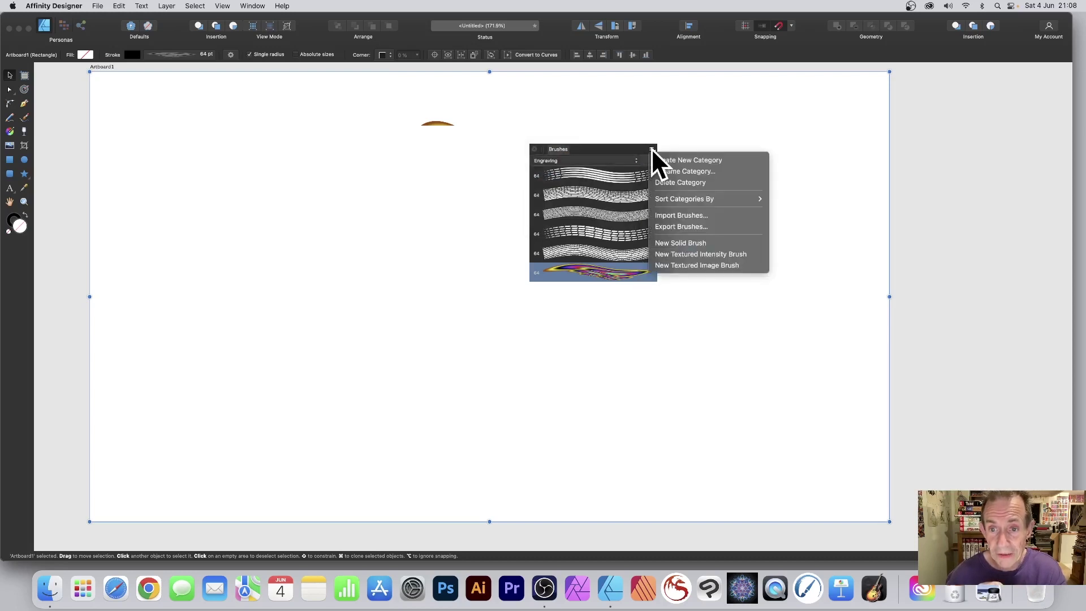
left_click(686, 265)
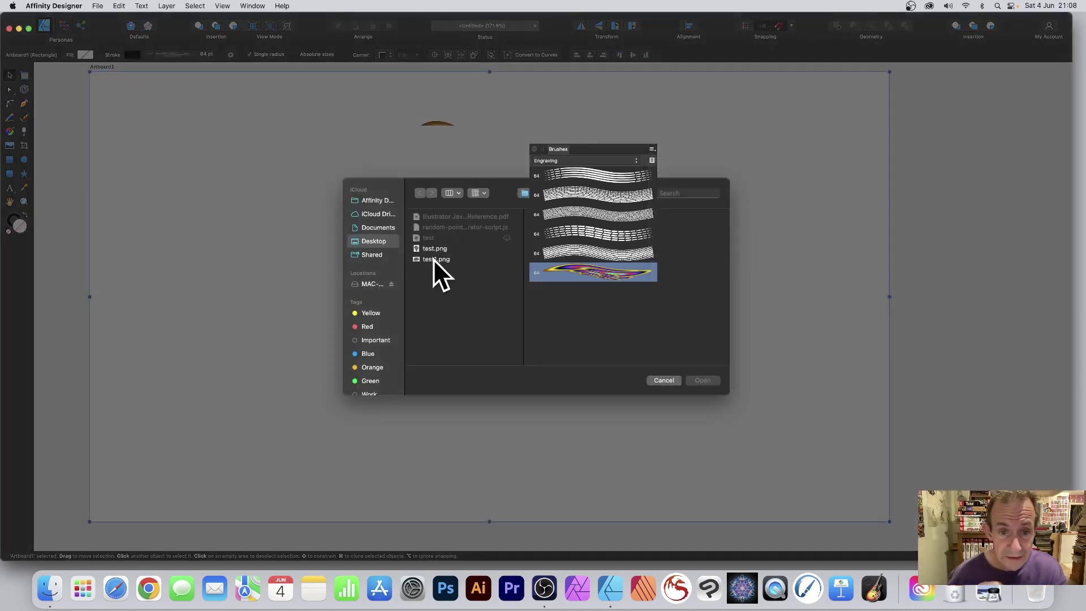
left_click(433, 259)
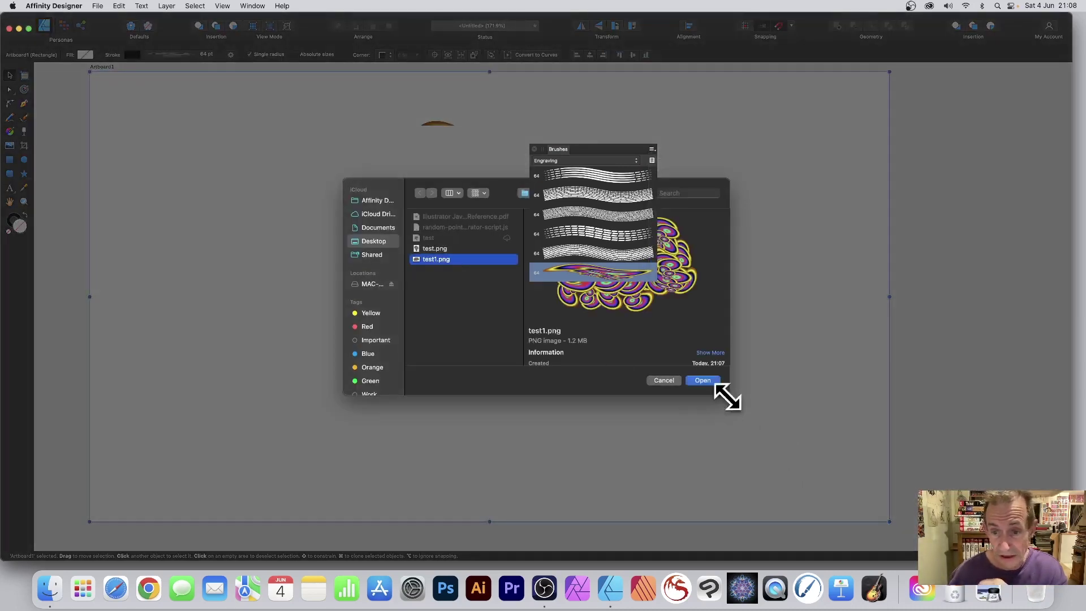
mouse_move(565, 151)
left_mouse_down()
mouse_move(571, 125)
mouse_move(650, 76)
left_mouse_up()
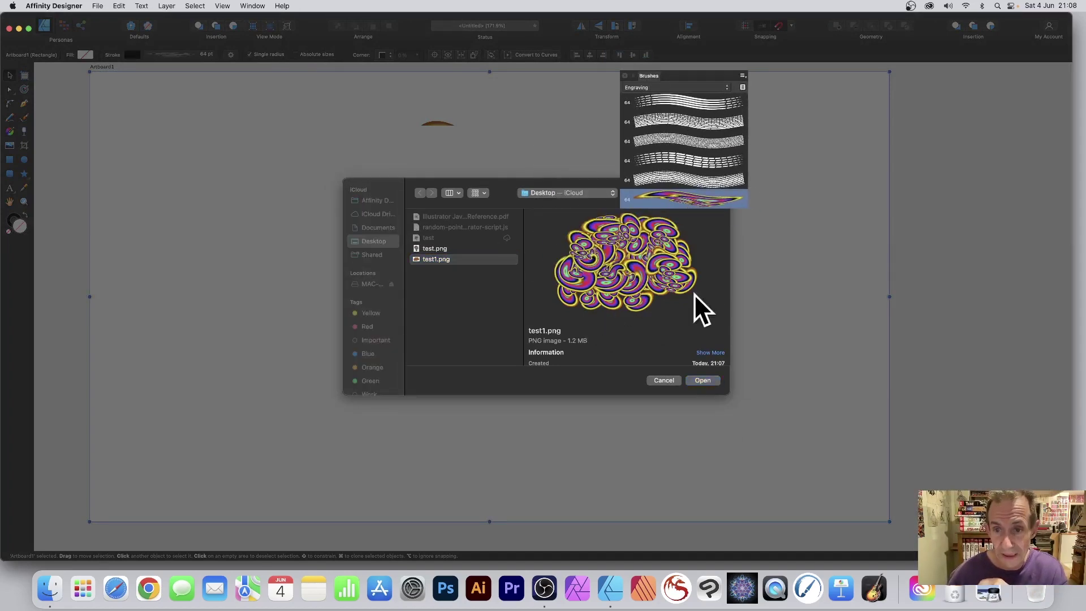
left_click(703, 380)
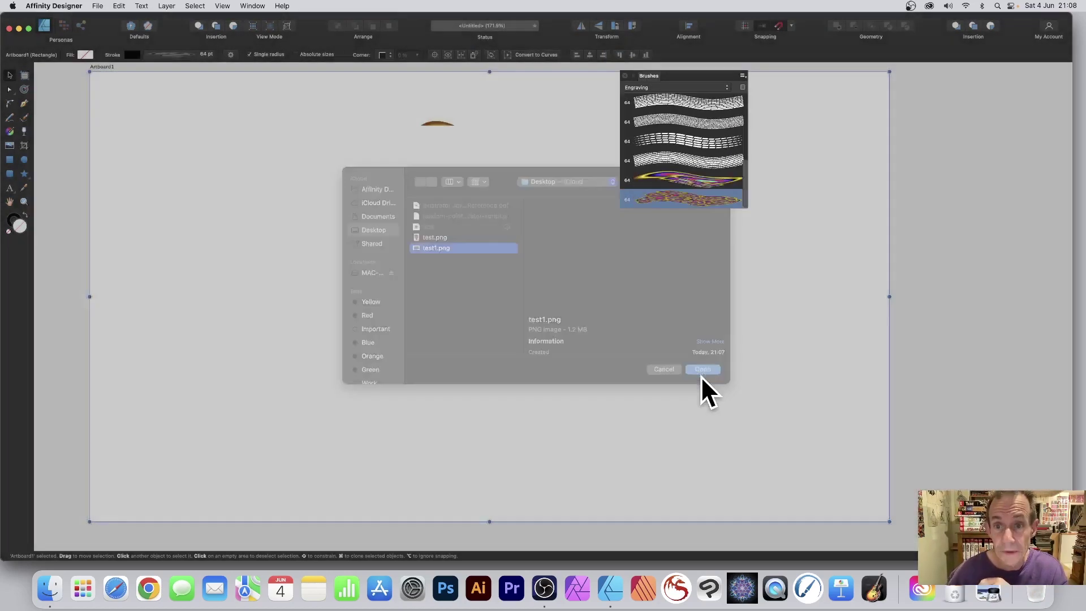
- Open the settings of the new test1 brush and set its brush width to 276.8 px
left_click(669, 199)
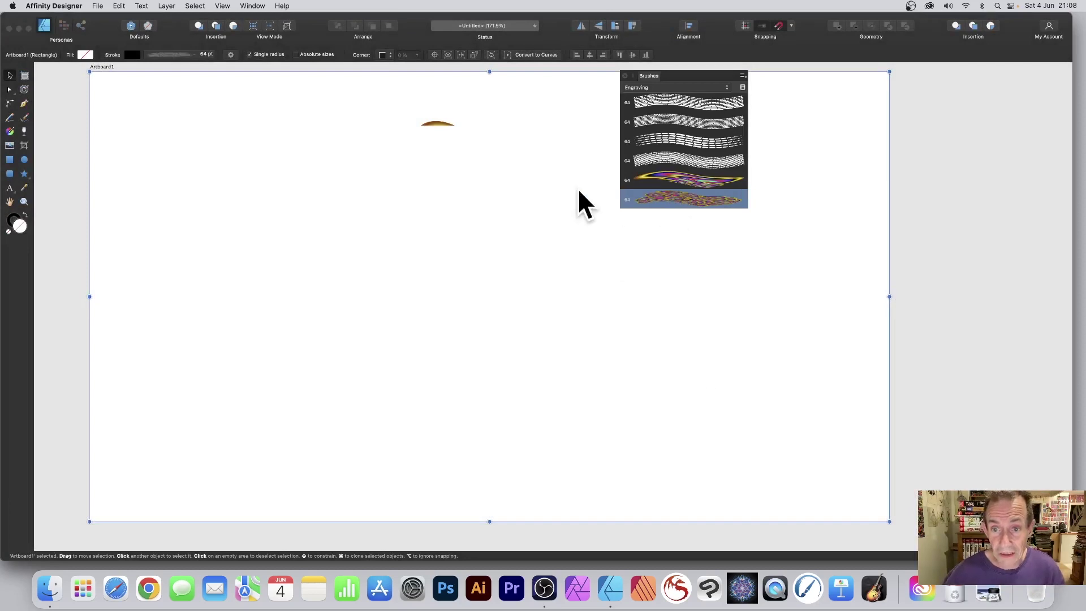
double_click(652, 200)
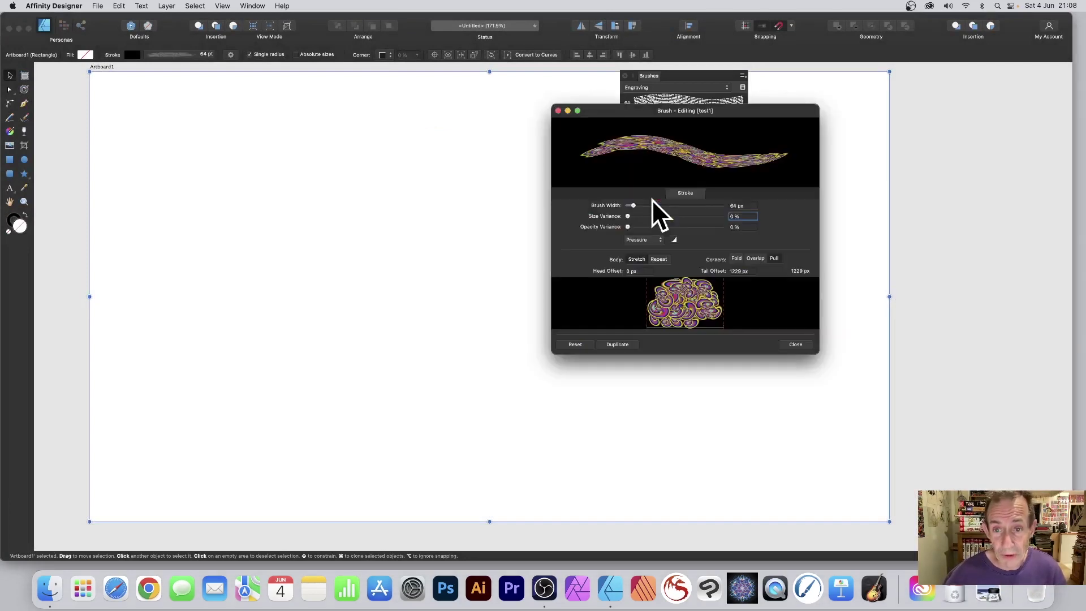
left_click_drag(667, 114, 438, 94)
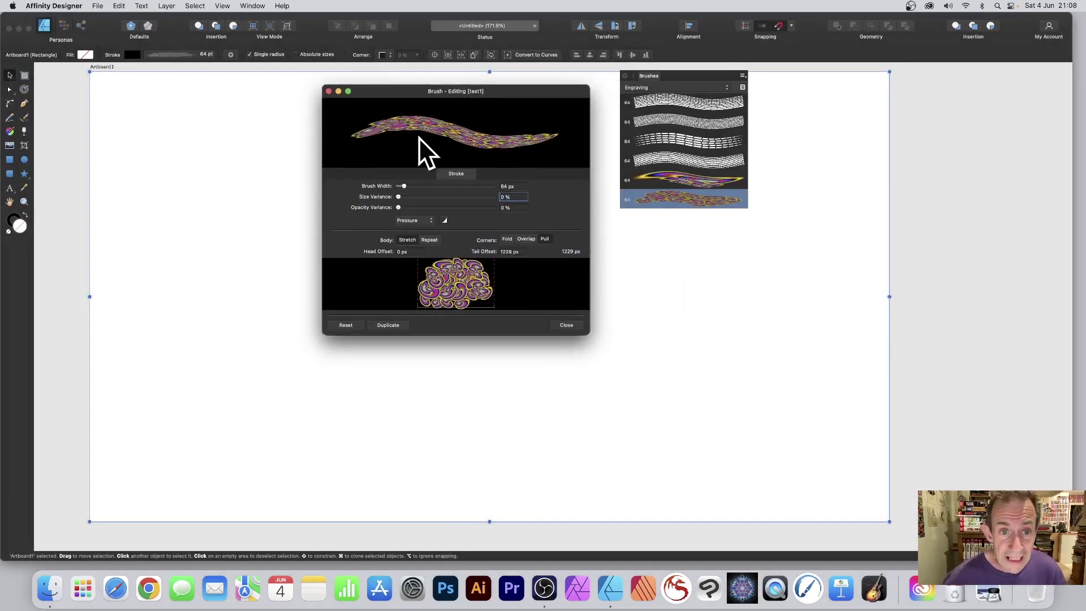
left_click_drag(416, 184, 426, 185)
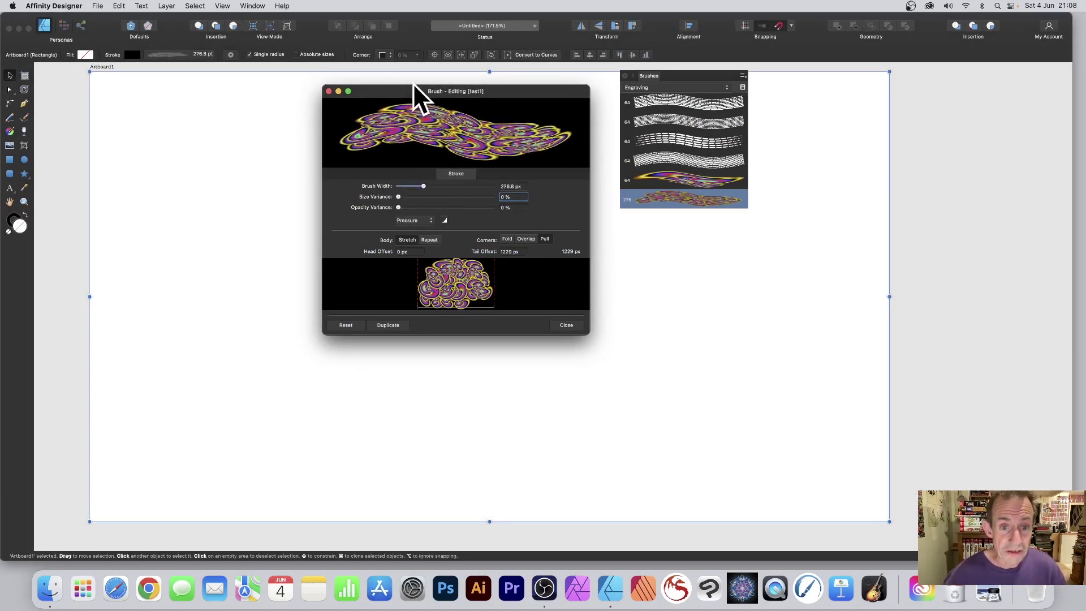
left_click_drag(413, 82, 566, 86)
- Test the stretched test1 brush with a looping Vector Brush stroke on the empty artboard and undo it
left_click(26, 120)
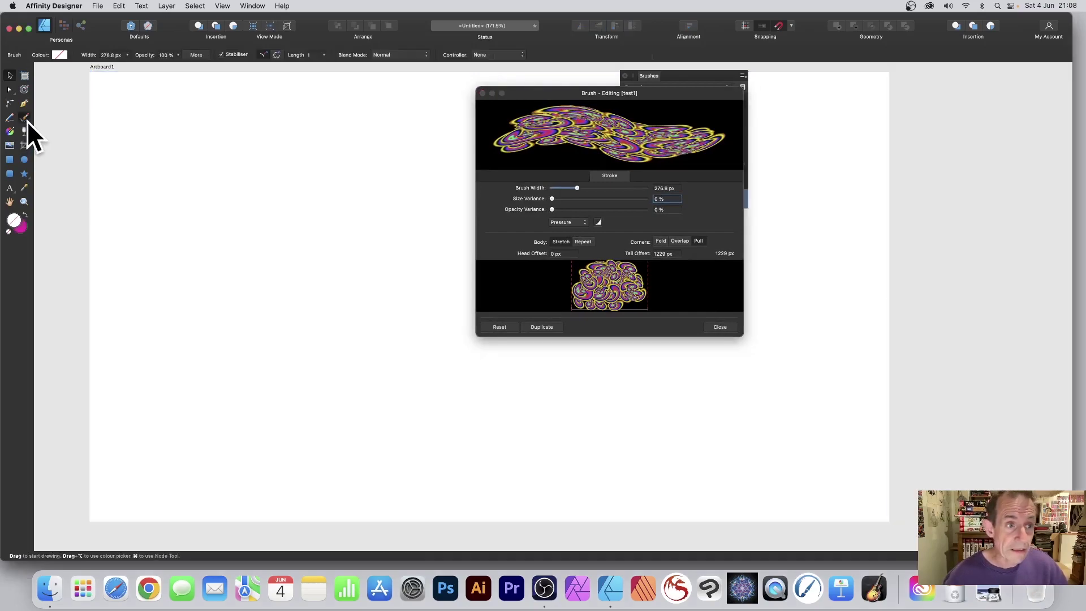
mouse_move(192, 170)
left_mouse_down()
mouse_move(419, 204)
mouse_move(458, 316)
mouse_move(253, 347)
mouse_move(395, 438)
mouse_move(210, 249)
mouse_move(347, 199)
left_mouse_up()
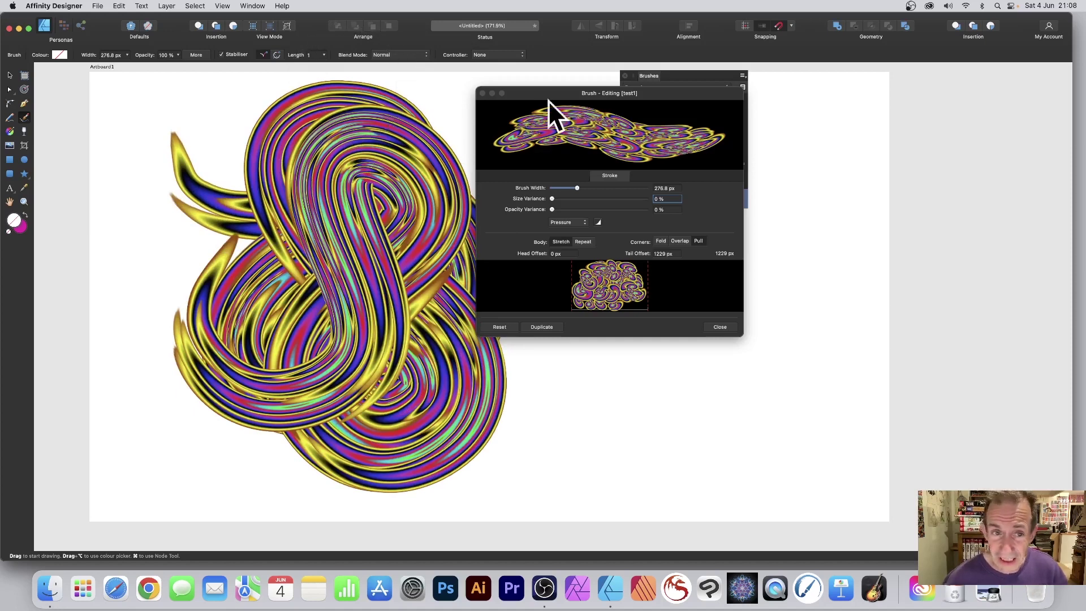
key("super")
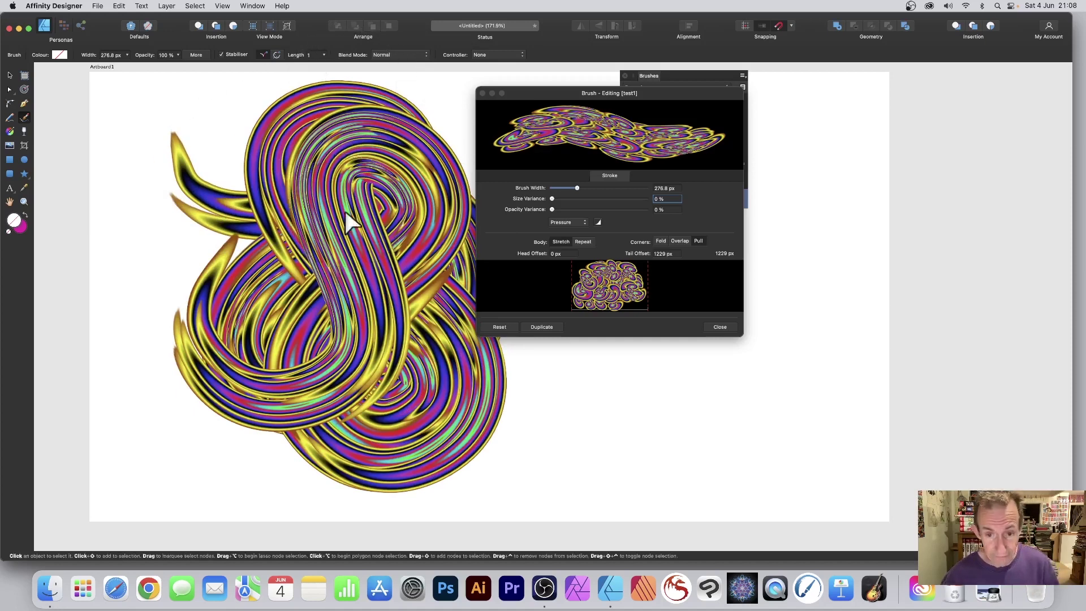
key("super+z")
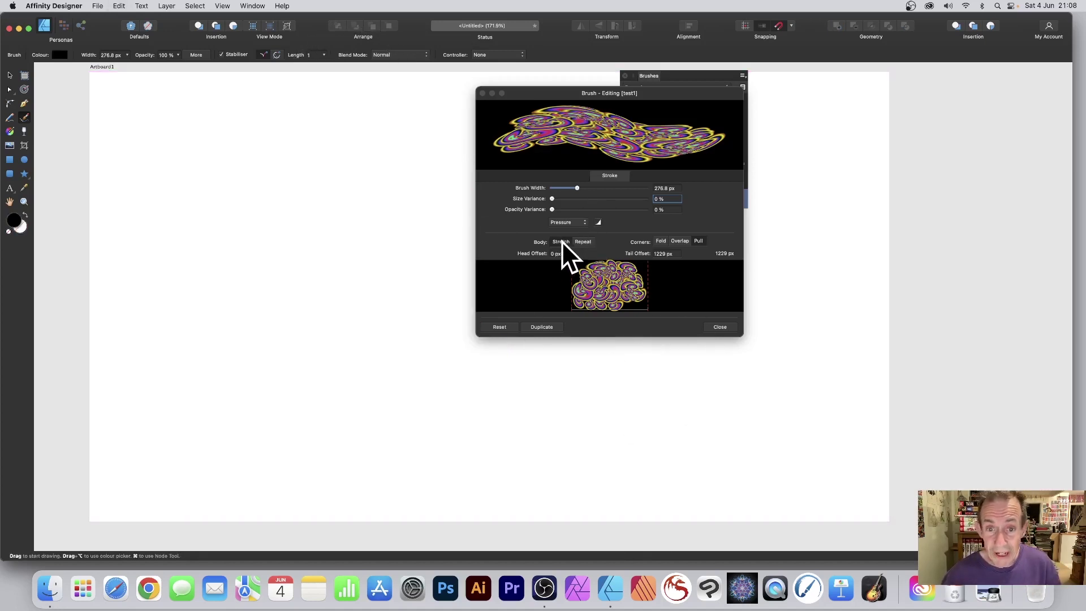
- Set the test1 brush body to Repeat and its width to 404.2 px, and close the brush settings
left_click(584, 242)
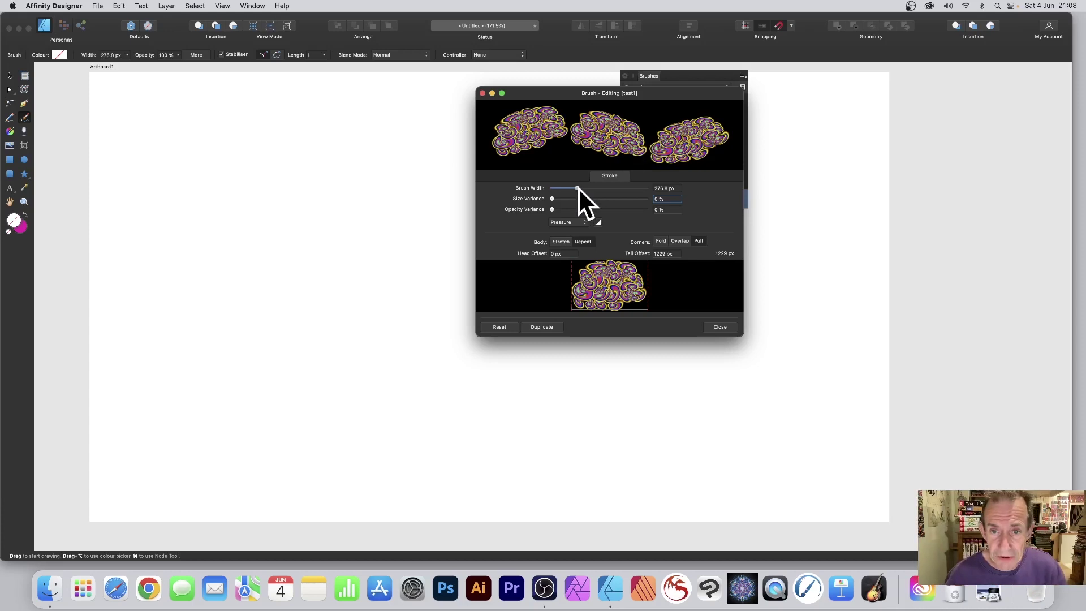
mouse_move(578, 187)
left_mouse_down()
mouse_move(559, 187)
mouse_move(626, 189)
mouse_move(578, 187)
mouse_move(588, 187)
left_mouse_up()
left_click(718, 327)
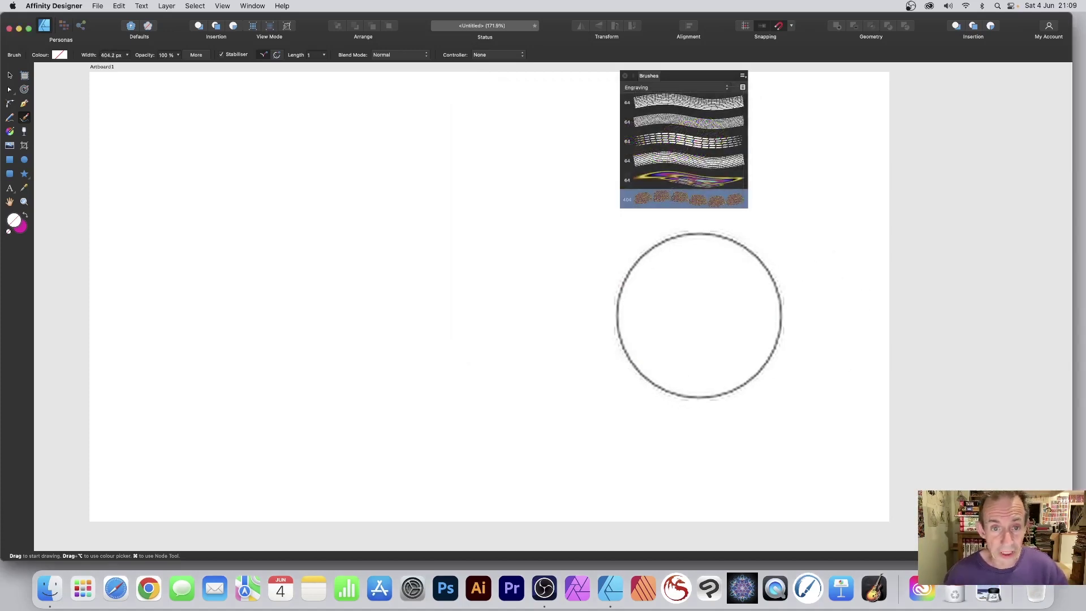
- Paint one long looping stroke that covers most of the artboard and reshape it by moving nodes near its upper and left parts
mouse_move(288, 237)
left_mouse_down()
mouse_move(407, 238)
mouse_move(571, 351)
mouse_move(396, 367)
mouse_move(650, 424)
mouse_move(283, 311)
mouse_move(311, 452)
mouse_move(187, 226)
mouse_move(283, 113)
mouse_move(509, 142)
mouse_move(142, 113)
mouse_move(339, 226)
mouse_move(509, 282)
mouse_move(735, 395)
mouse_move(873, 303)
mouse_move(781, 286)
mouse_move(818, 242)
mouse_move(800, 230)
left_mouse_up()
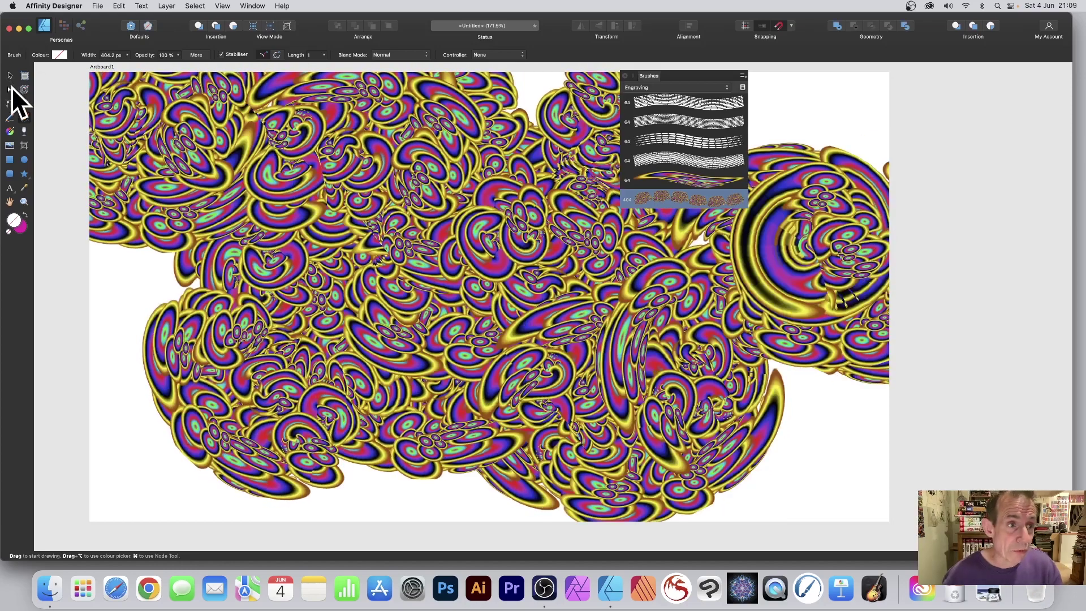
left_click(10, 89)
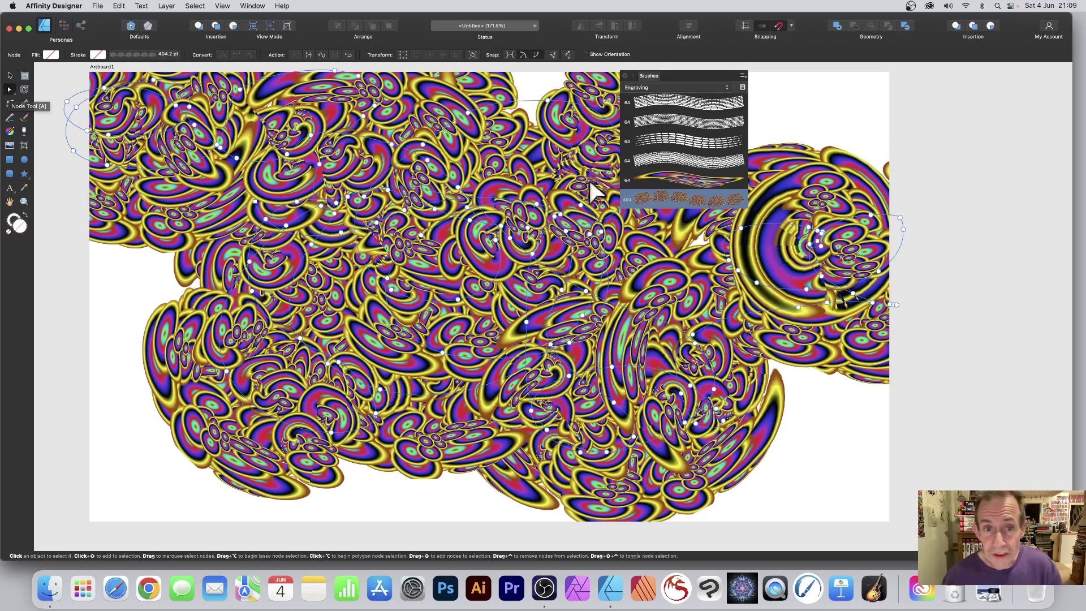
left_click_drag(467, 114, 557, 88)
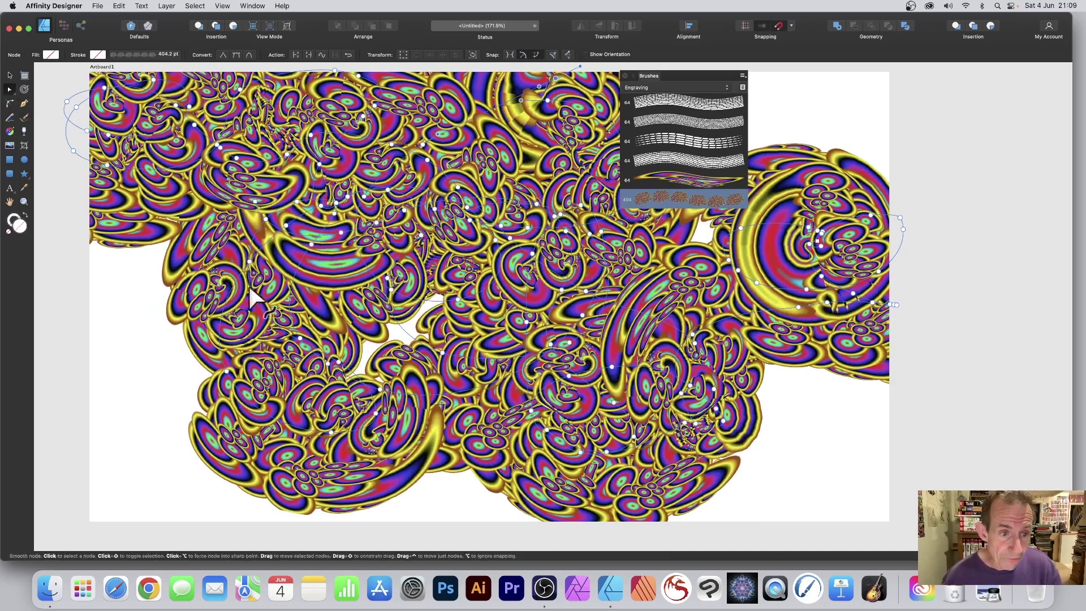
mouse_move(250, 262)
left_mouse_down()
mouse_move(126, 308)
mouse_move(61, 385)
mouse_move(82, 357)
mouse_move(52, 335)
left_mouse_up()
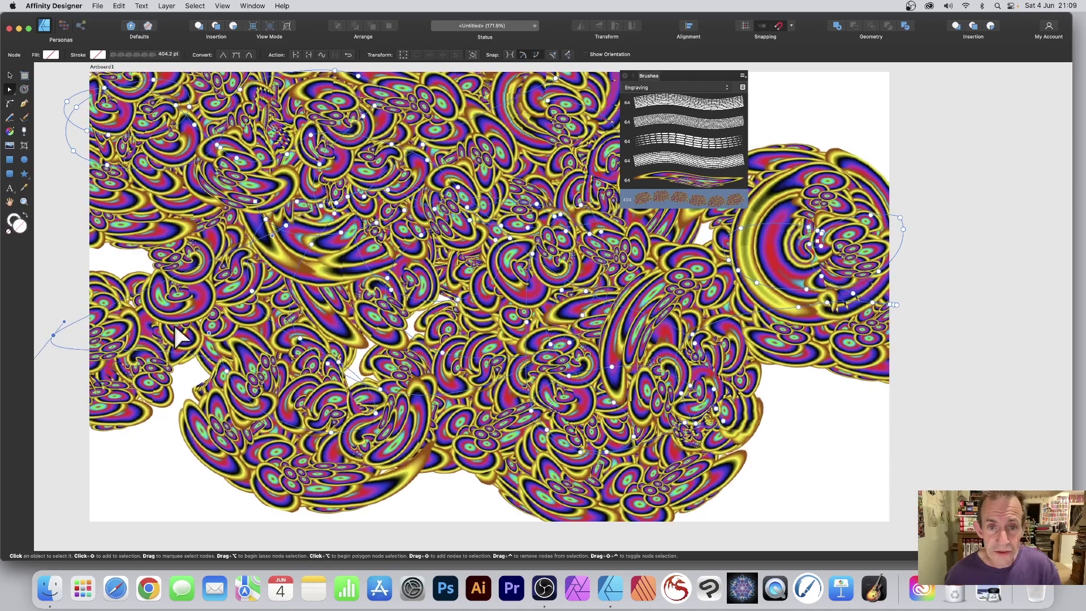